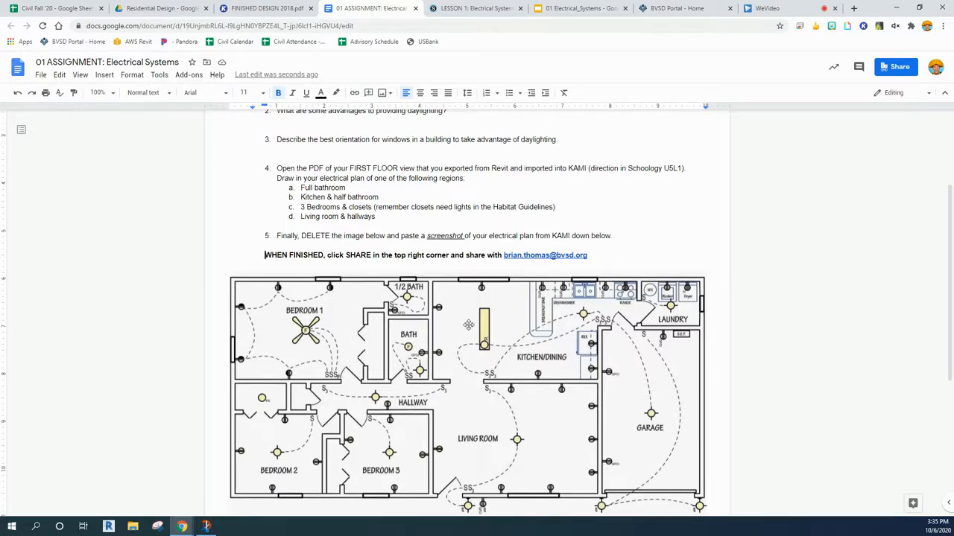
# Switch to FINISHED DESIGN 2018.pdf in Kami and magnify the full bathroom to 300%
pyautogui.scroll(-1, 462, 369)
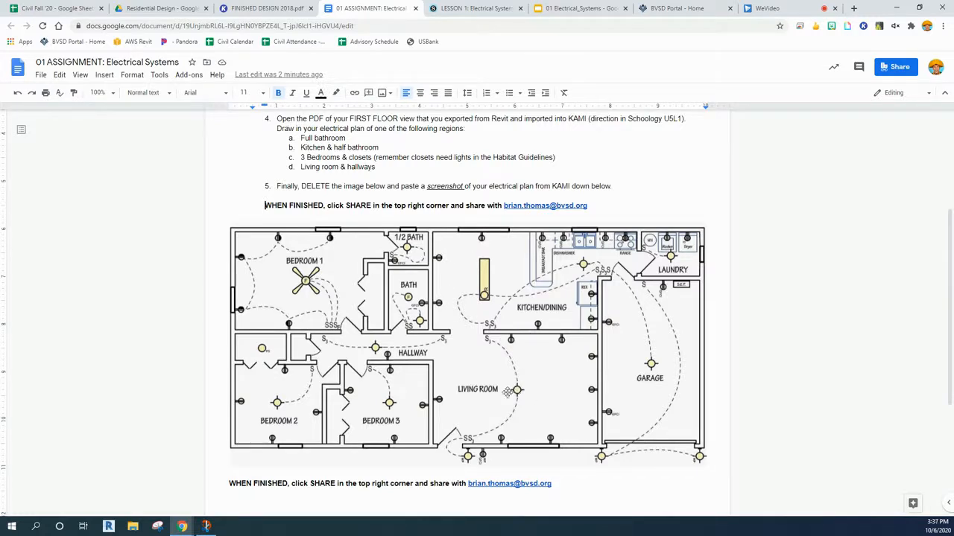
pyautogui.click(261, 8)
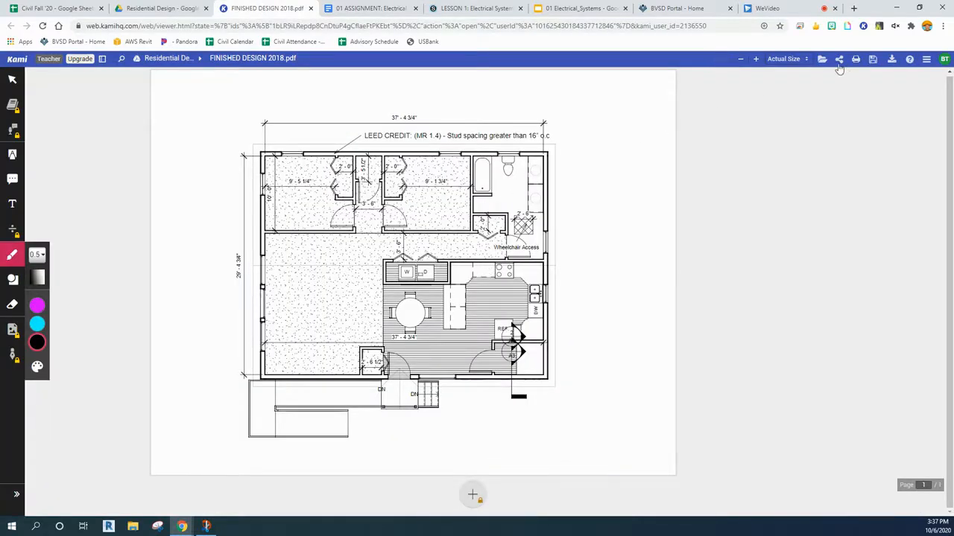
pyautogui.click(786, 58)
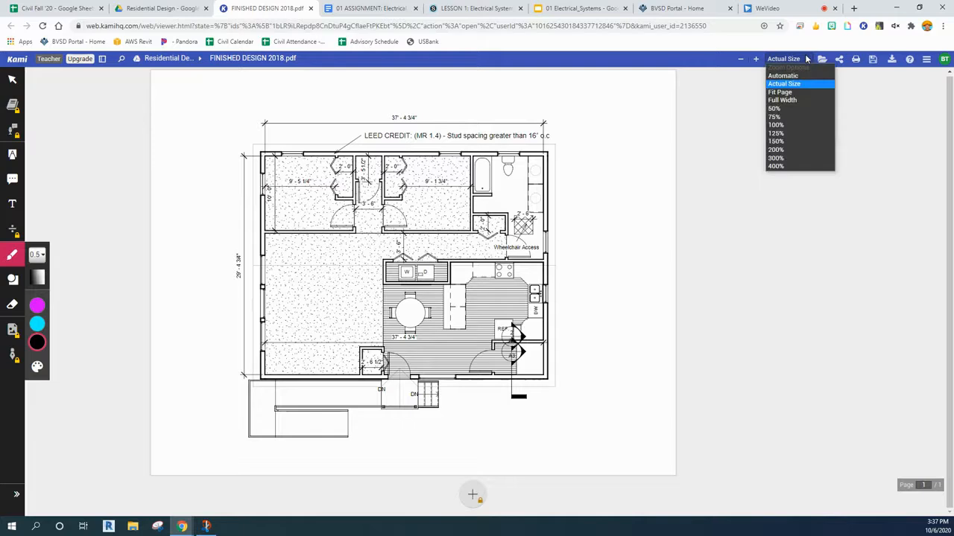
pyautogui.click(782, 150)
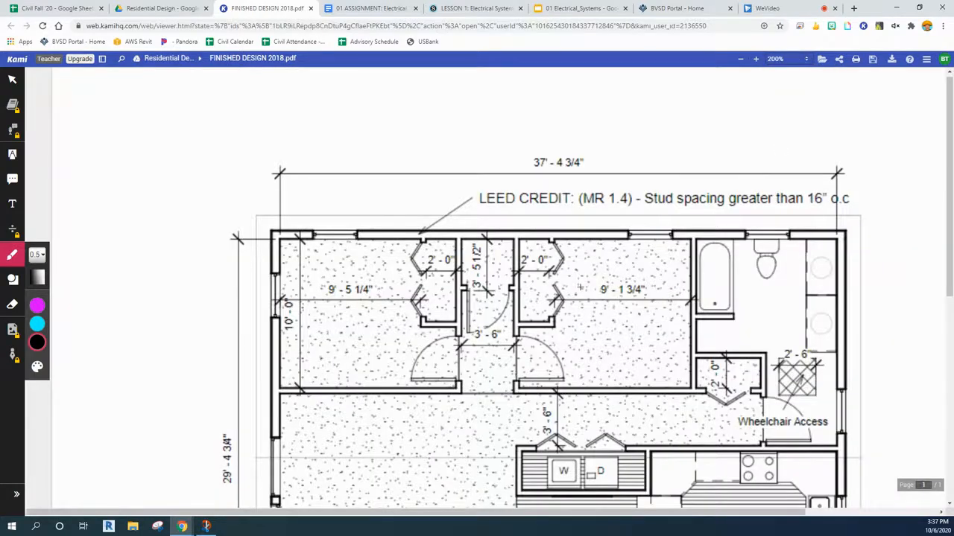
pyautogui.scroll(-4, 580, 288)
pyautogui.moveTo(608, 514); pyautogui.dragTo(747, 505)
pyautogui.click(806, 61)
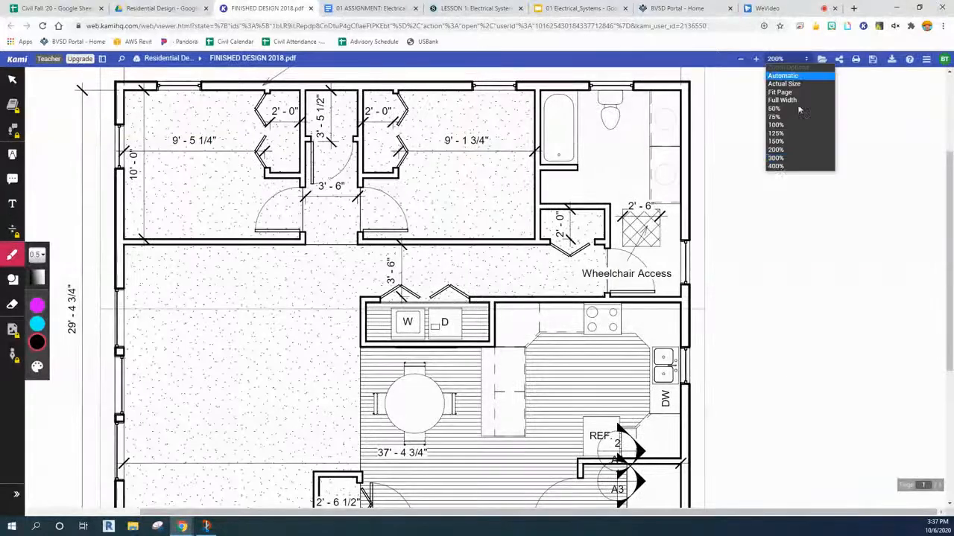
pyautogui.click(791, 158)
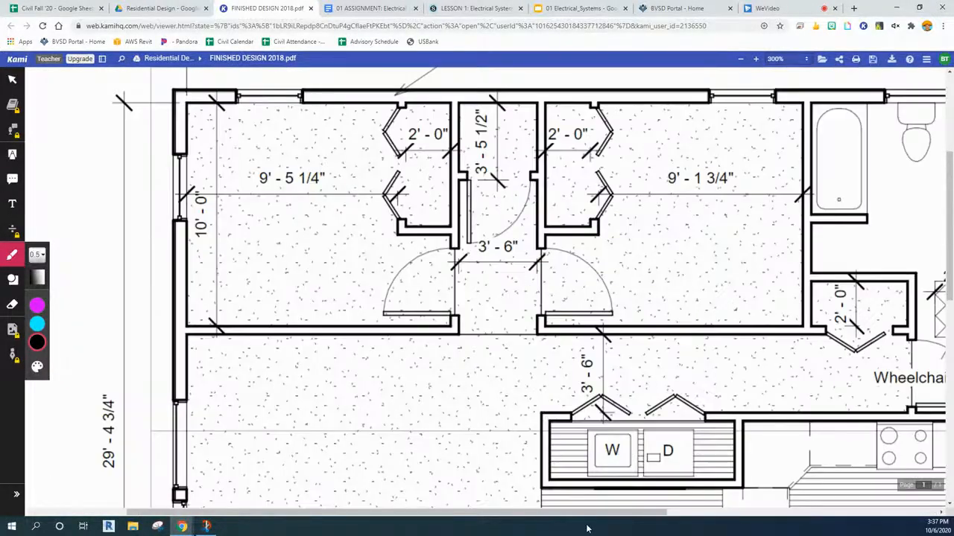
pyautogui.moveTo(590, 514); pyautogui.dragTo(798, 496)
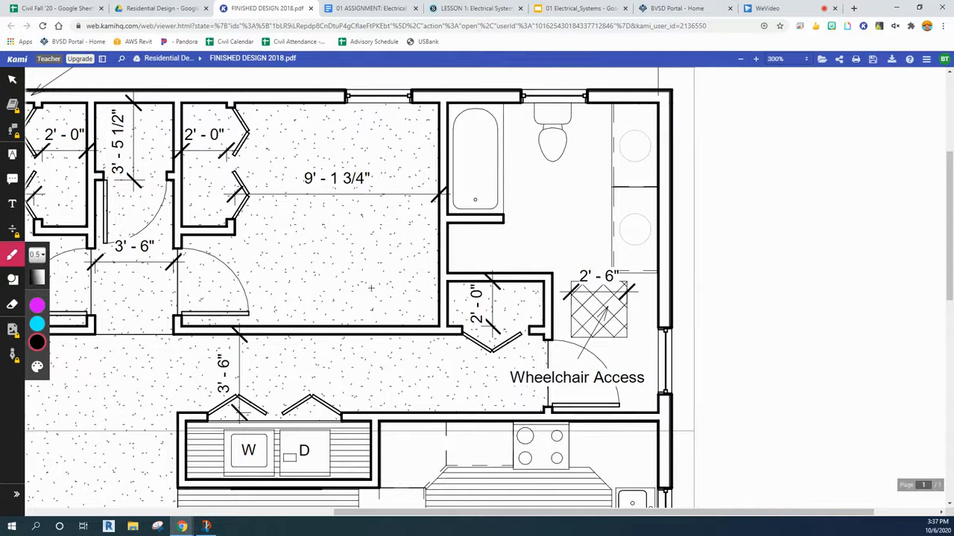
# Add a red size 14 "S" switch label on the wall beside the bathroom door and rotate it sideways
pyautogui.click(12, 204)
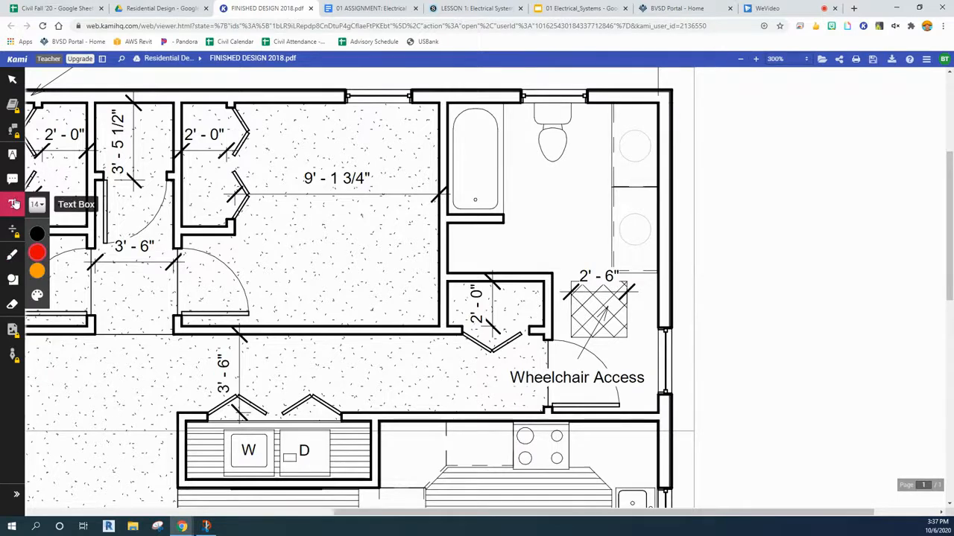
pyautogui.moveTo(35, 243)
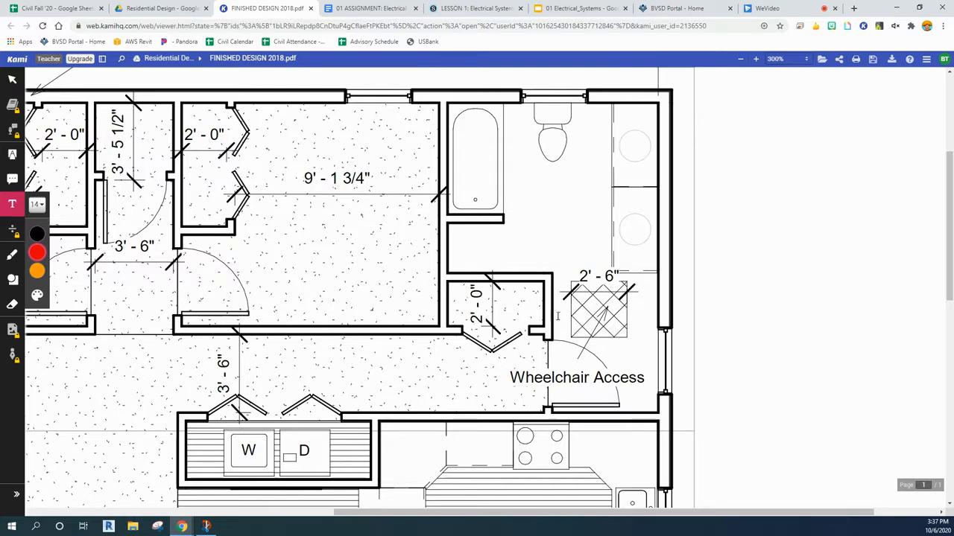
pyautogui.click(558, 320)
pyautogui.write('S')
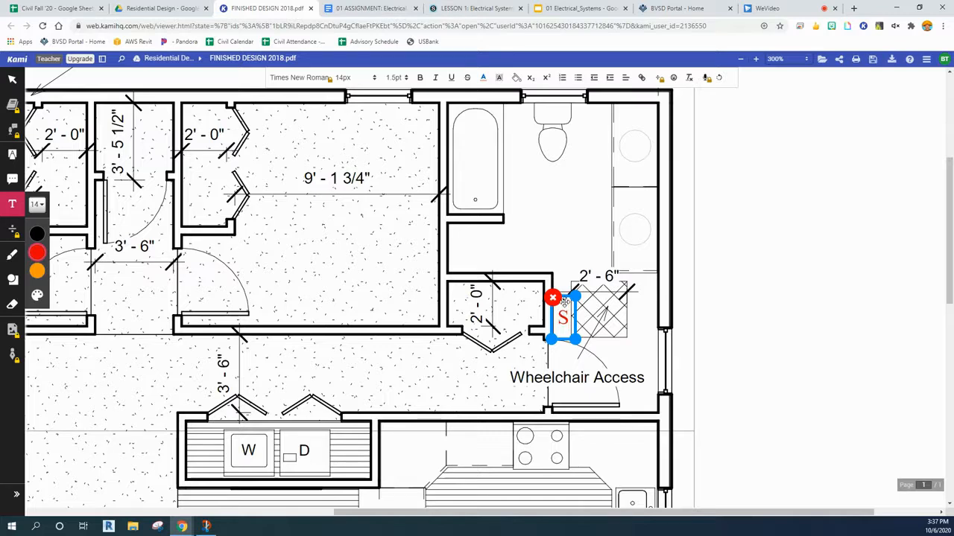
pyautogui.click(720, 78)
pyautogui.click(720, 78)
pyautogui.click(720, 78)
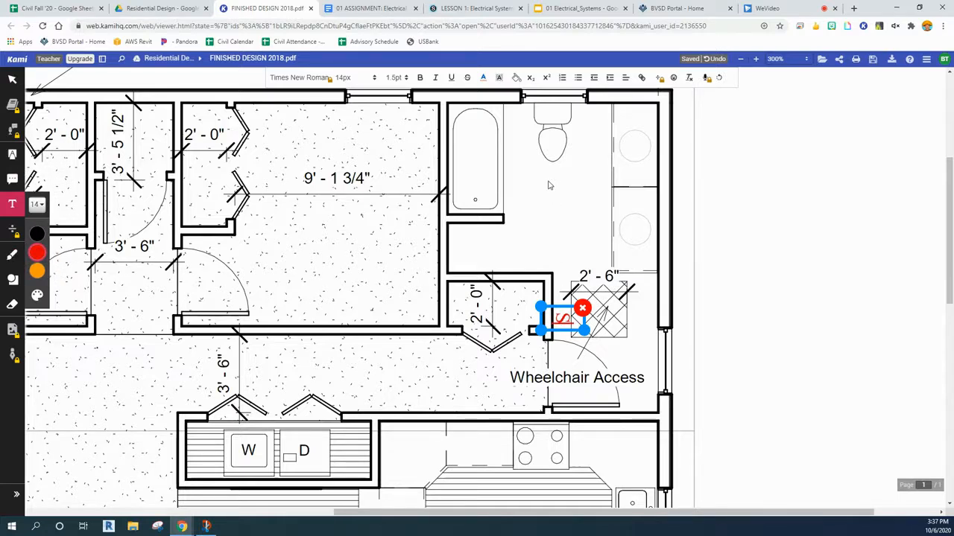
# Draw a small green circle in front of the toilet as the bathroom ceiling light
pyautogui.click(14, 281)
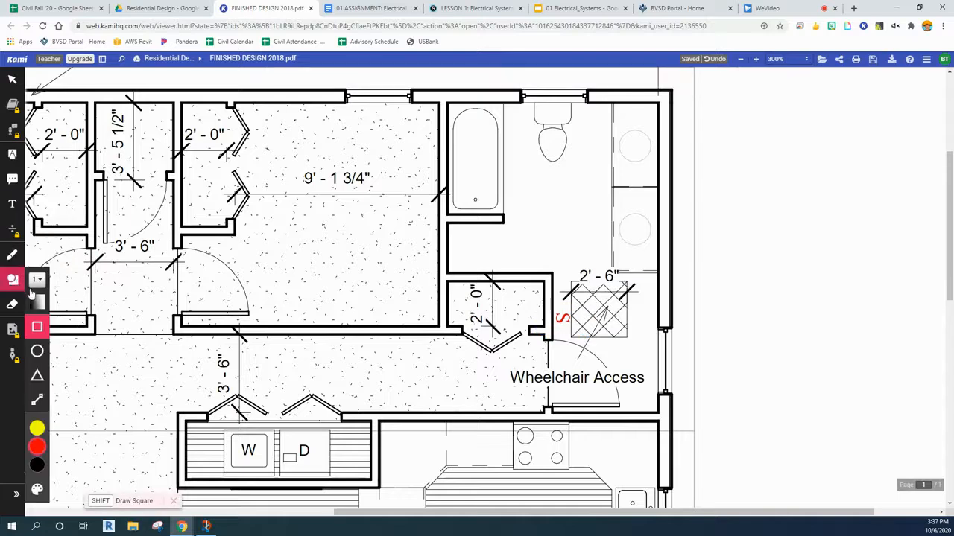
pyautogui.click(38, 356)
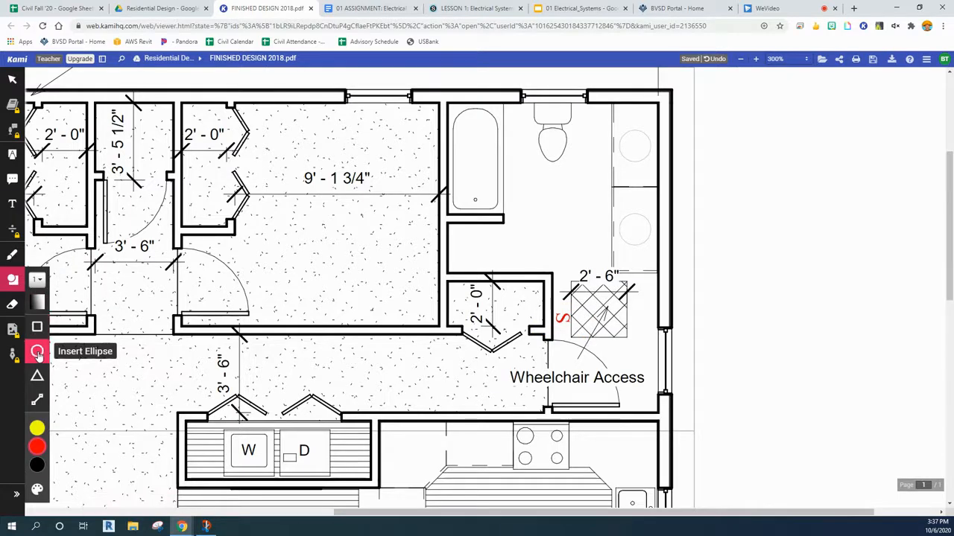
pyautogui.moveTo(37, 428)
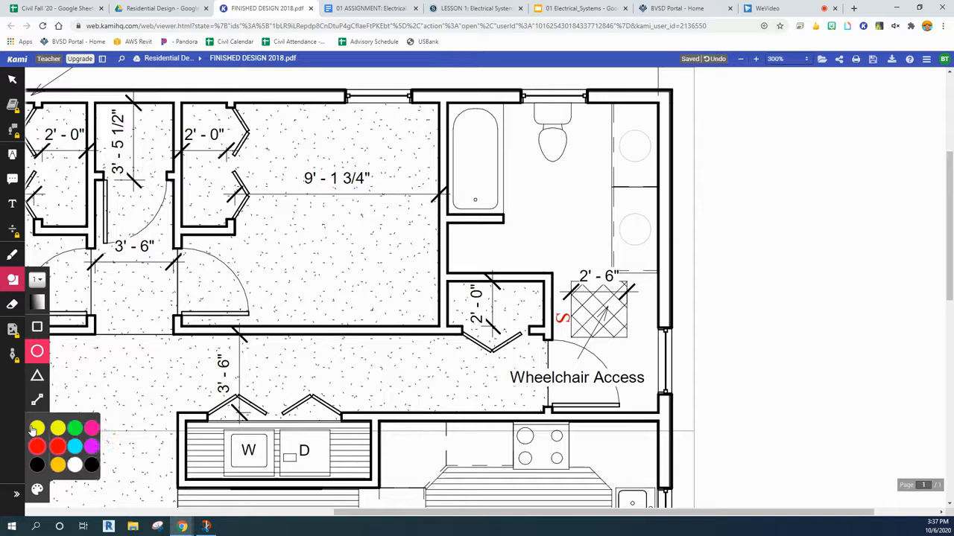
pyautogui.click(87, 429)
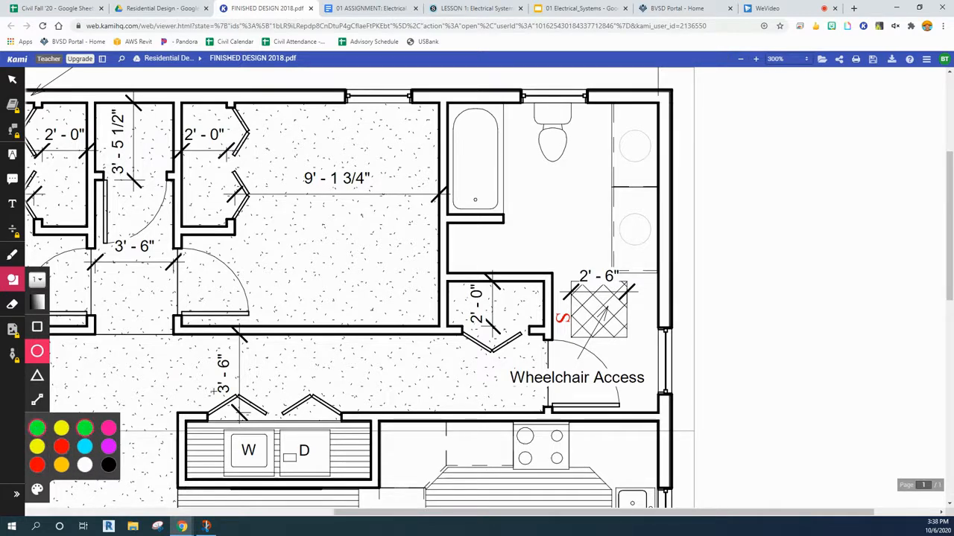
pyautogui.moveTo(549, 176); pyautogui.dragTo(569, 196)
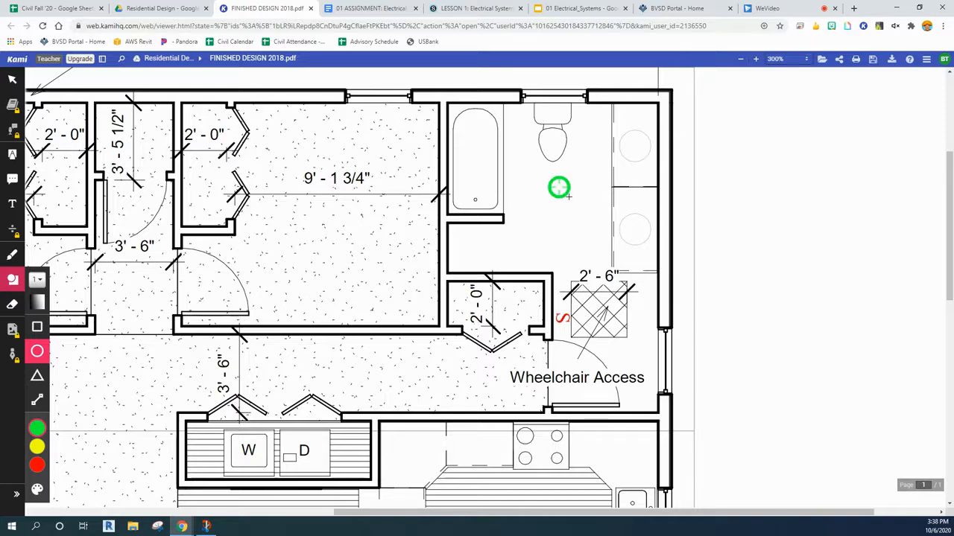
# Set the shape line thickness to 0.5 and apply 0.5px to the existing green ceiling light circle
pyautogui.click(37, 281)
pyautogui.click(70, 320)
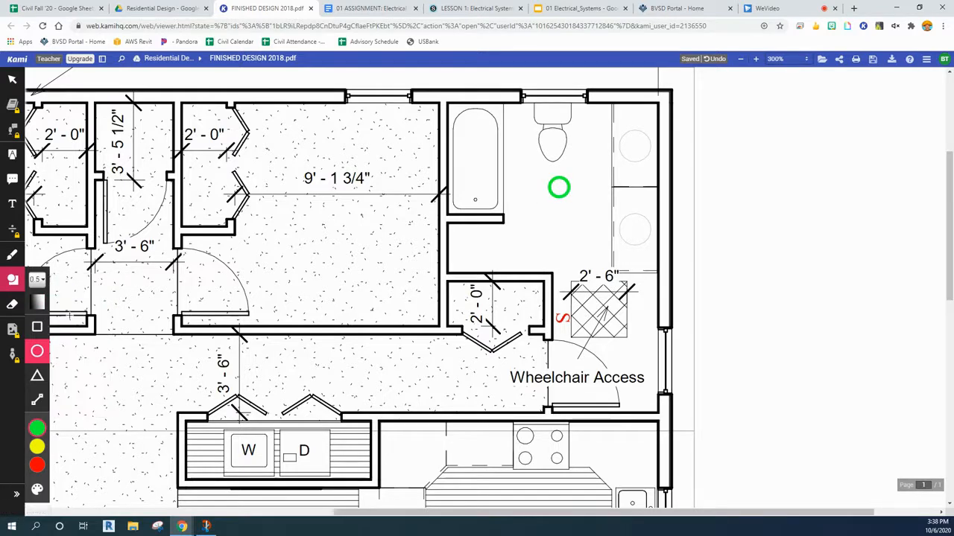
pyautogui.click(12, 78)
pyautogui.click(567, 187)
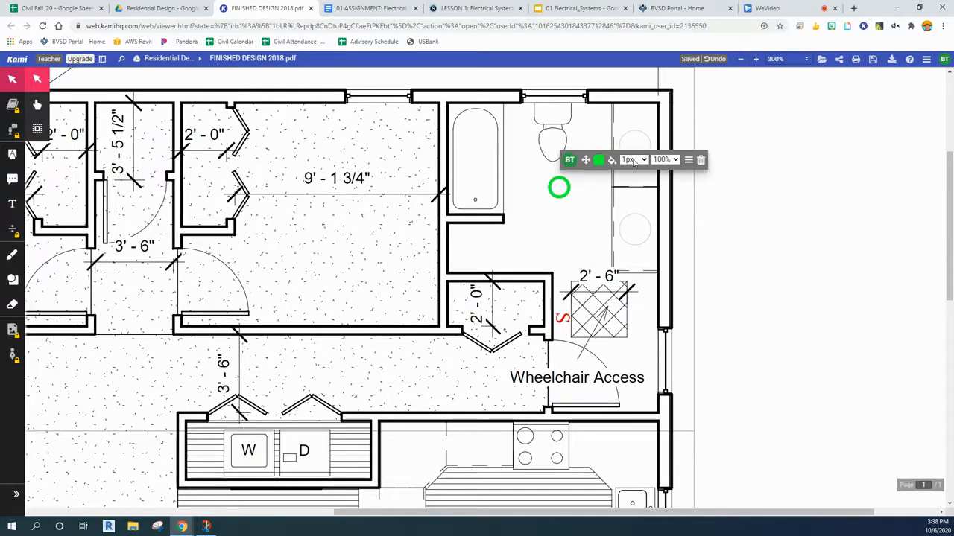
pyautogui.click(634, 160)
pyautogui.click(627, 192)
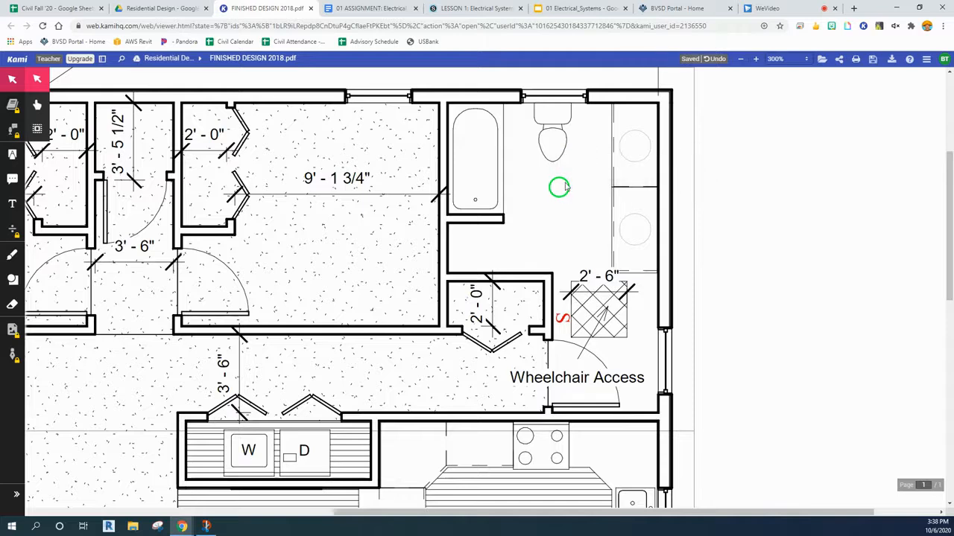
# Enlarge the green ceiling light circle and shift it slightly to centre it in front of the toilet
pyautogui.moveTo(568, 188); pyautogui.dragTo(579, 193)
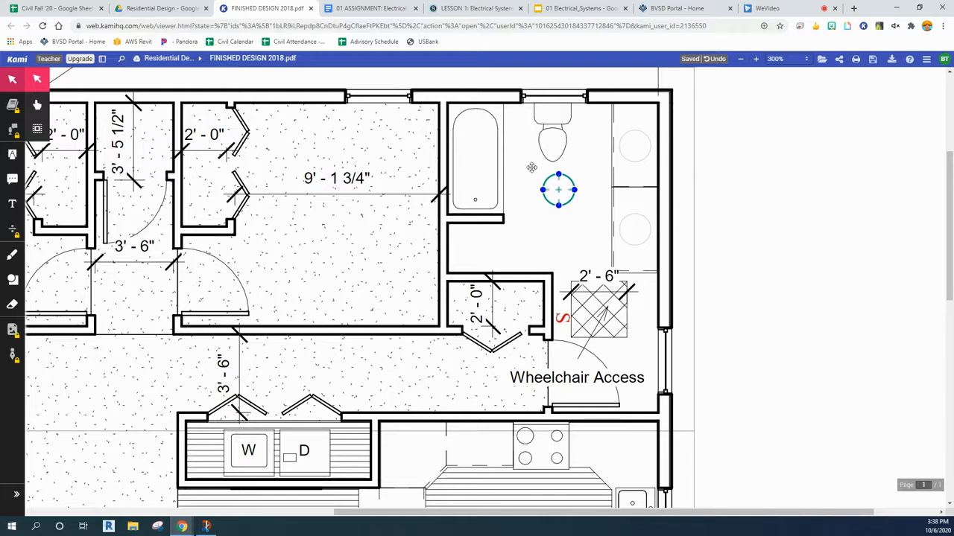
pyautogui.click(552, 183)
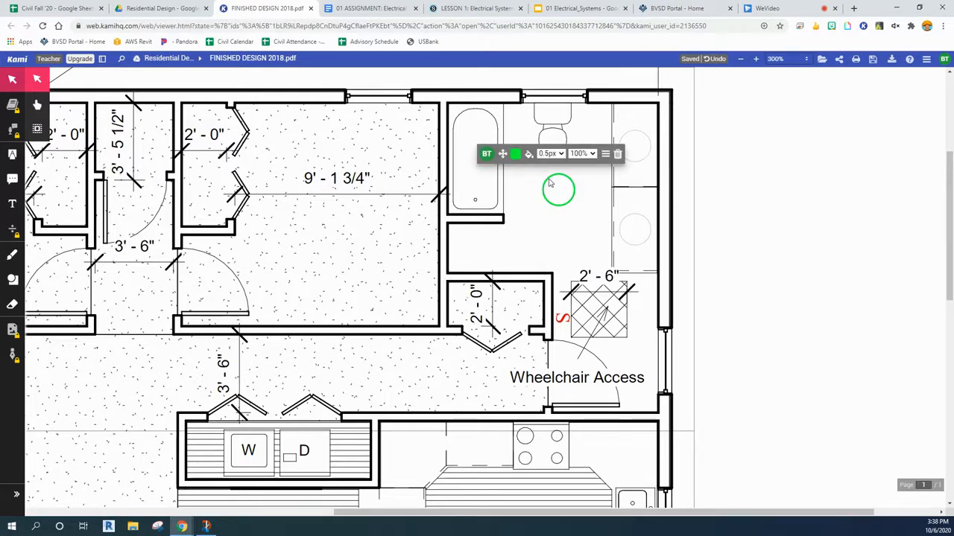
pyautogui.moveTo(549, 180); pyautogui.dragTo(543, 179)
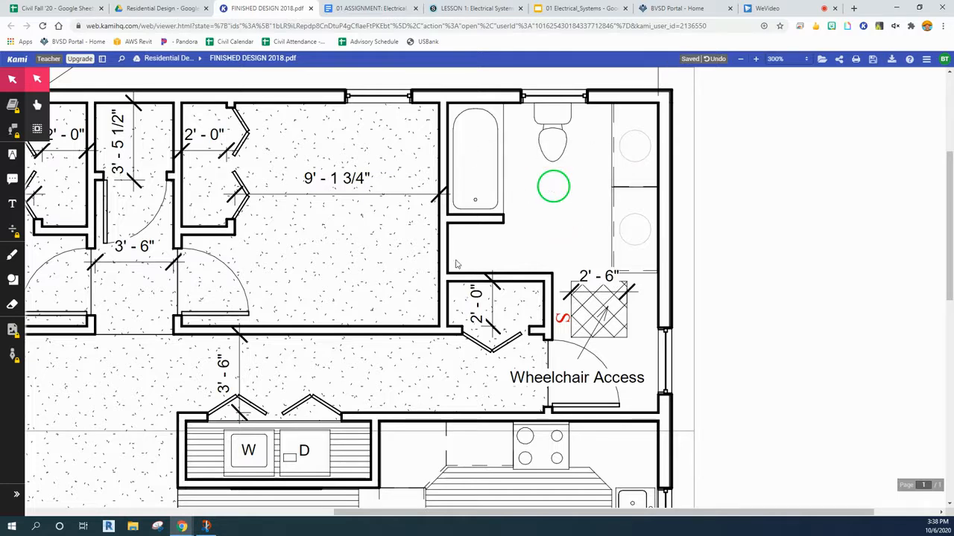
# Draw a dashed cyan freehand wiring curve from the S switch to the ceiling light, checking the sample plan in the assignment document
pyautogui.click(12, 254)
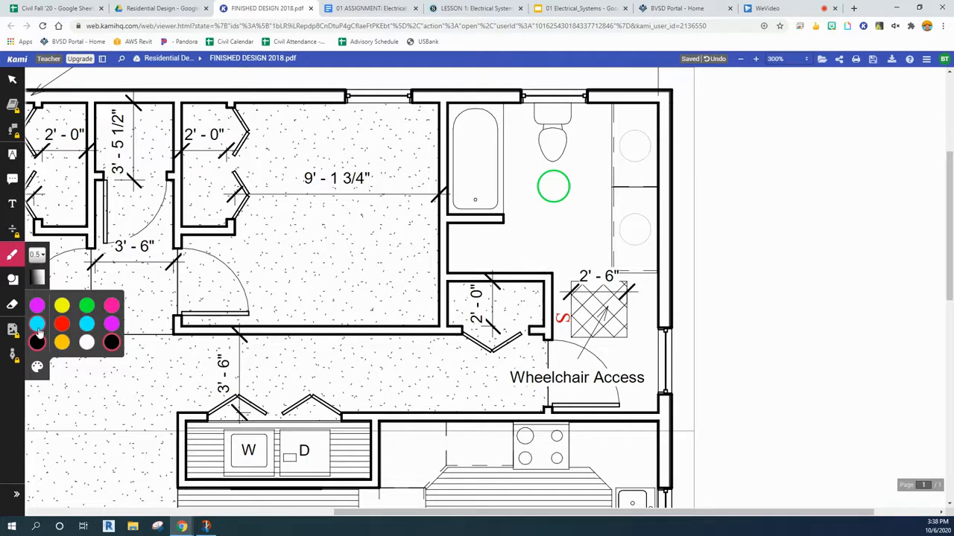
pyautogui.click(38, 328)
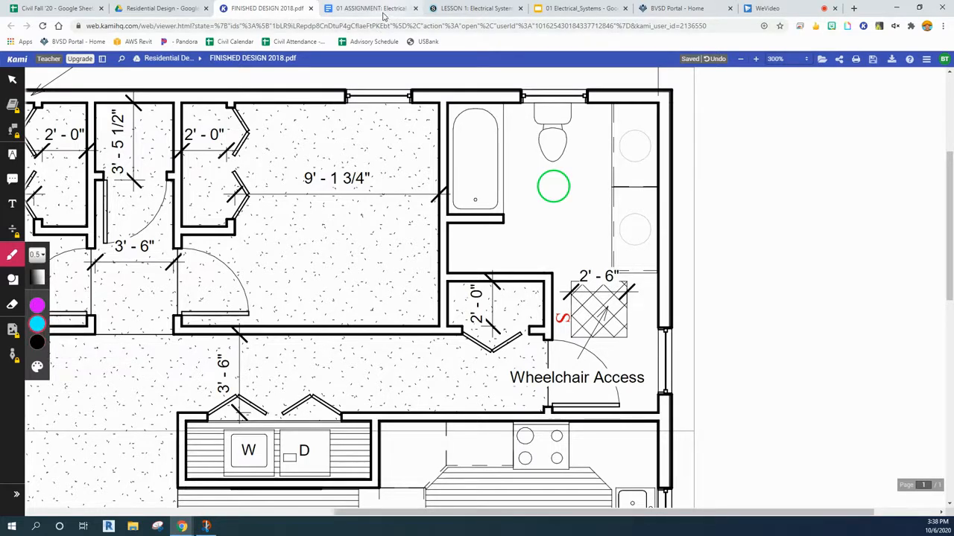
pyautogui.click(382, 9)
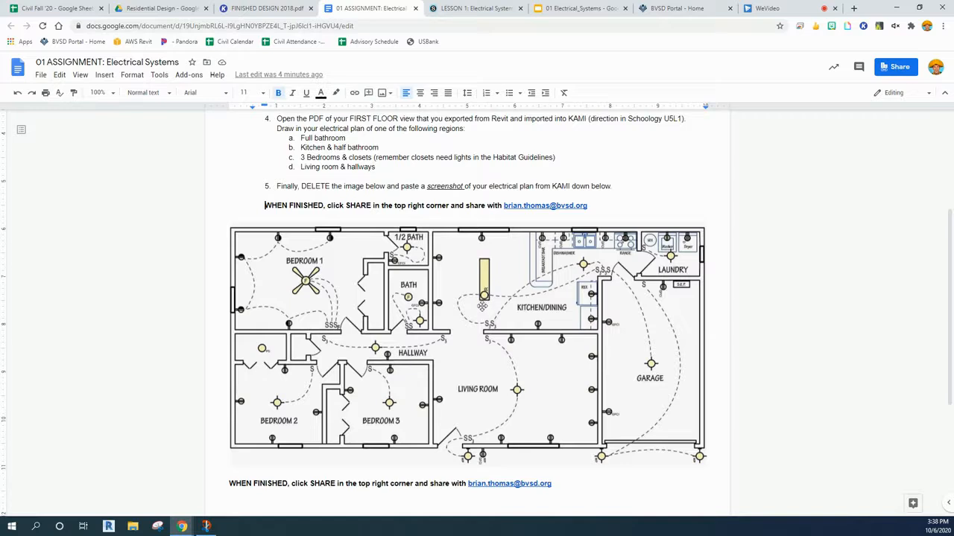
pyautogui.click(269, 9)
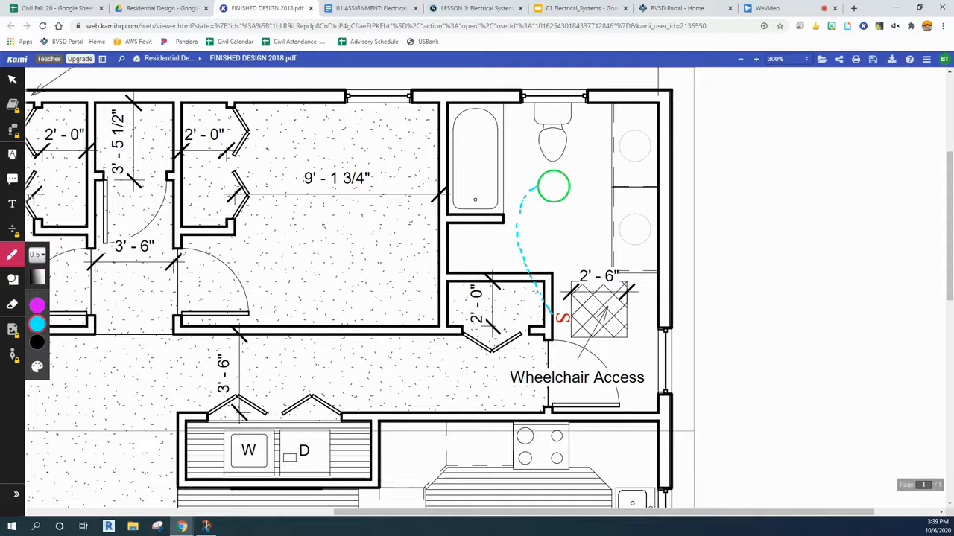
# Add a second red "S" switch label above the first, rotate it sideways and align it with the first one
pyautogui.click(14, 208)
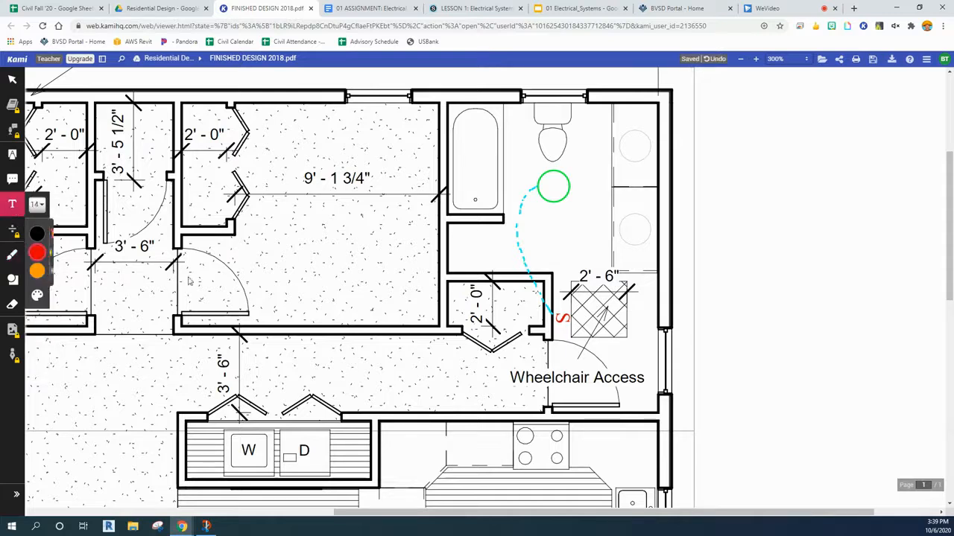
pyautogui.click(564, 301)
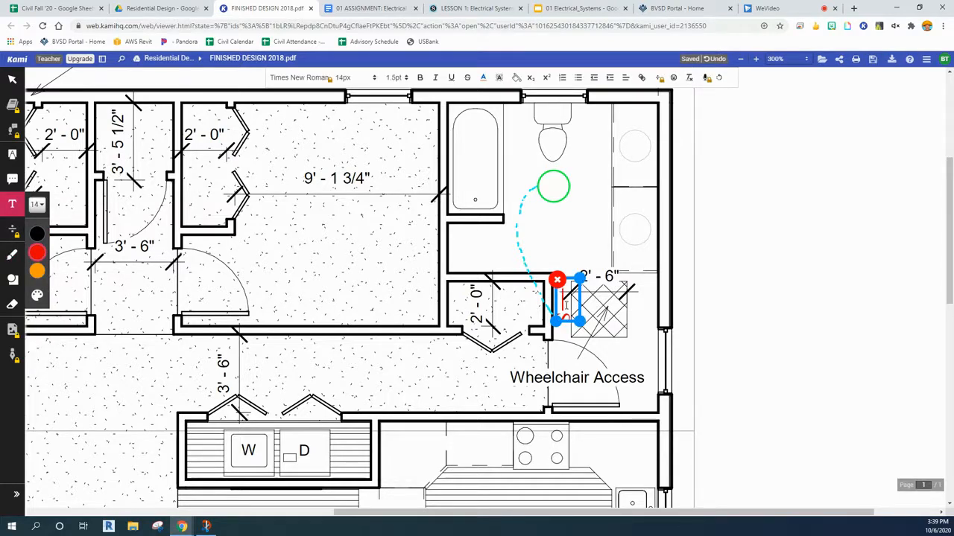
pyautogui.click(719, 78)
pyautogui.click(720, 79)
pyautogui.click(719, 78)
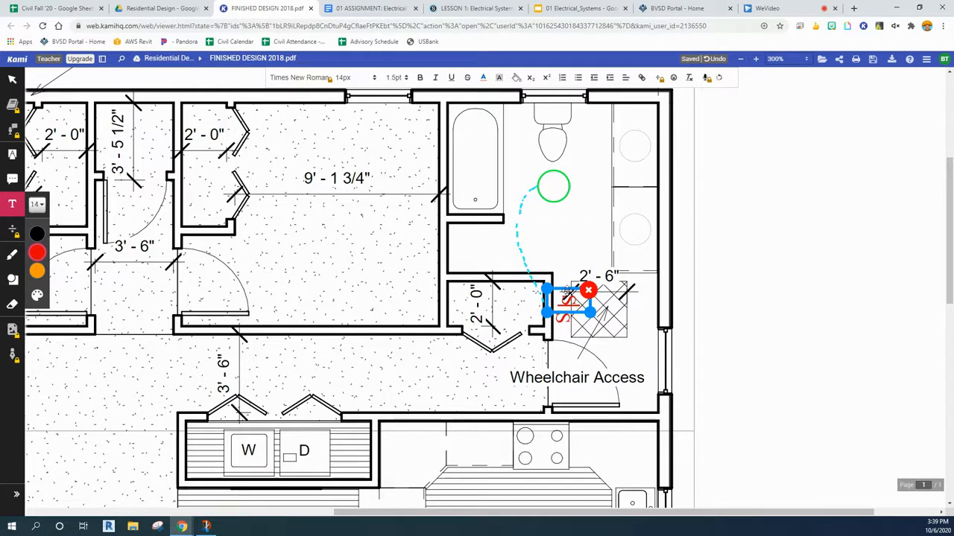
pyautogui.moveTo(567, 290); pyautogui.dragTo(561, 290)
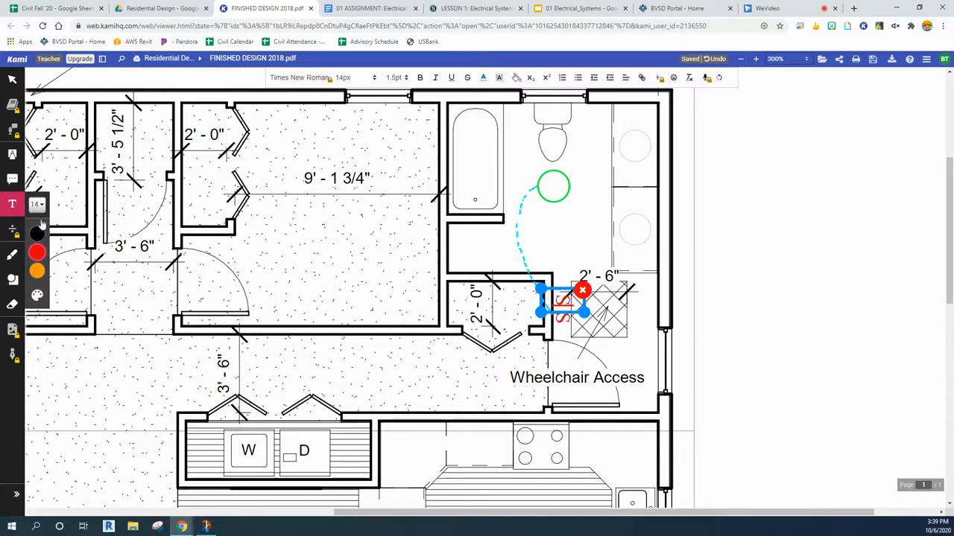
# Draw a green square below the ceiling light for the bathroom fan and label it with a red "F"
pyautogui.click(12, 279)
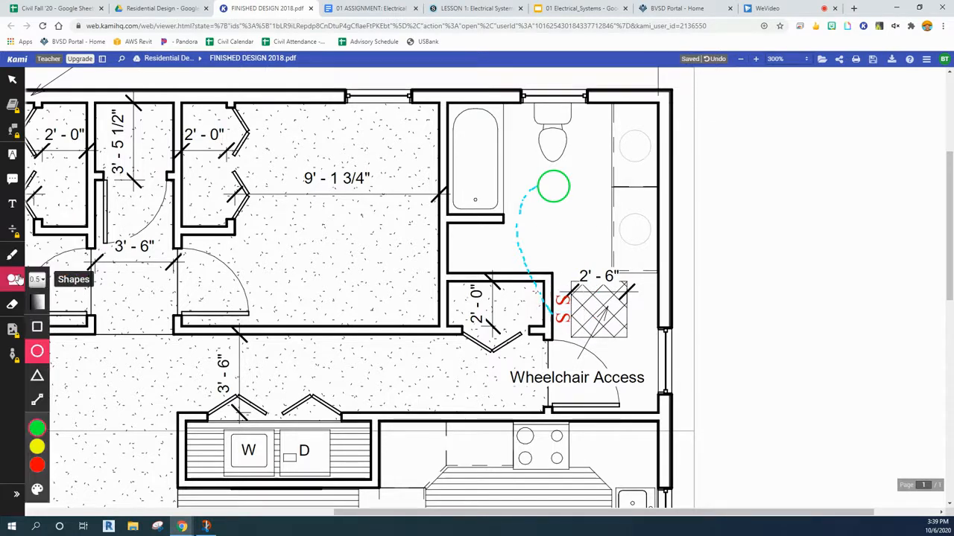
pyautogui.click(37, 328)
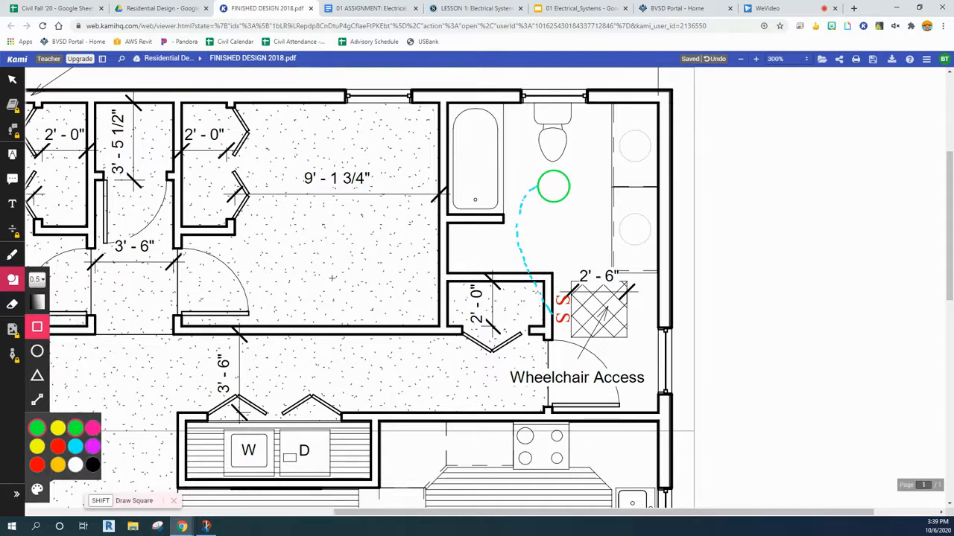
pyautogui.moveTo(537, 214); pyautogui.dragTo(572, 244)
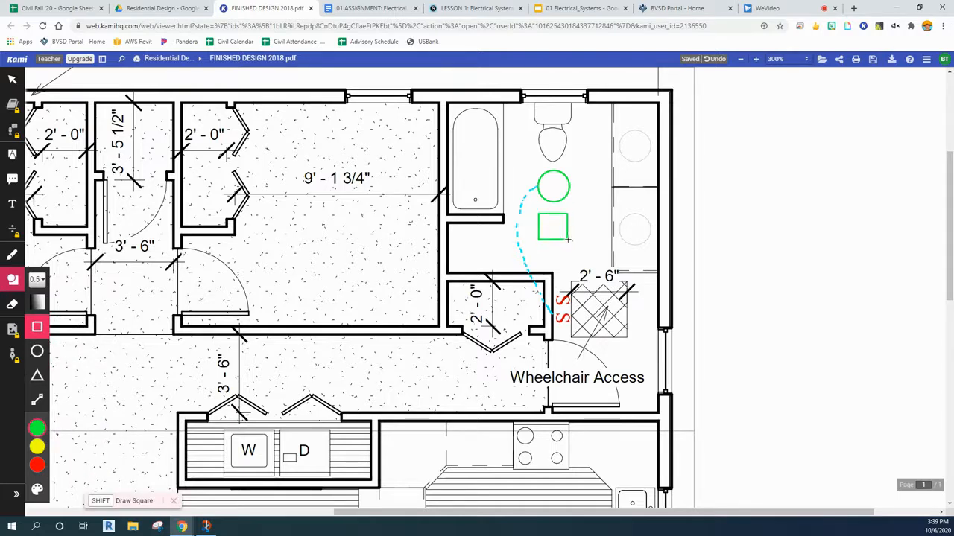
pyautogui.click(12, 204)
pyautogui.click(549, 227)
pyautogui.write('F')
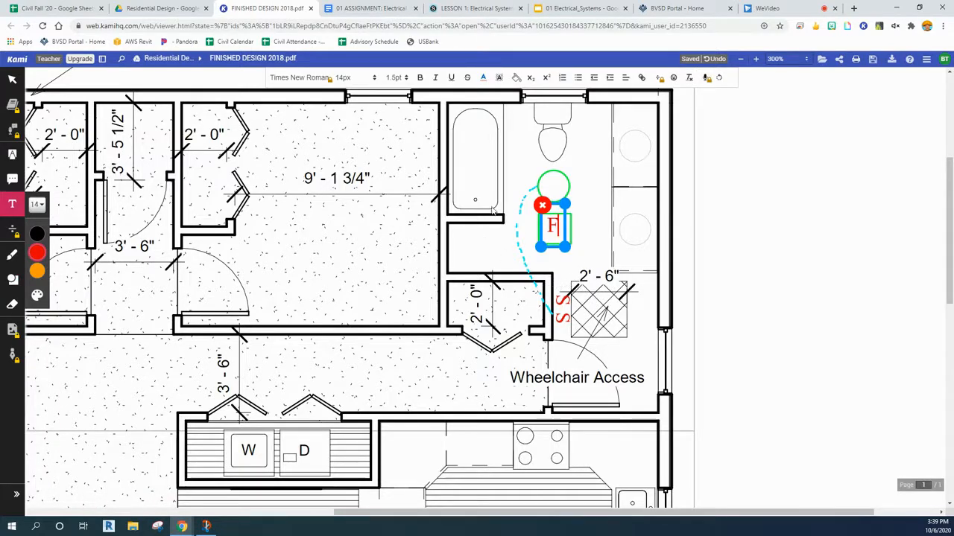
# Check the electrical legend on the lesson page and draw a dashed cyan wiring curve from the upper S switch to the bathroom fan
pyautogui.click(470, 9)
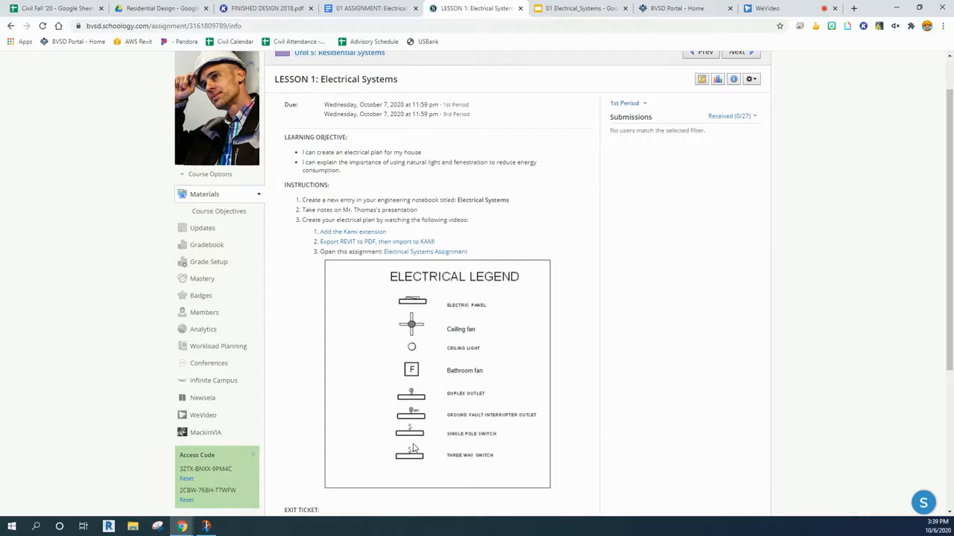
pyautogui.click(255, 8)
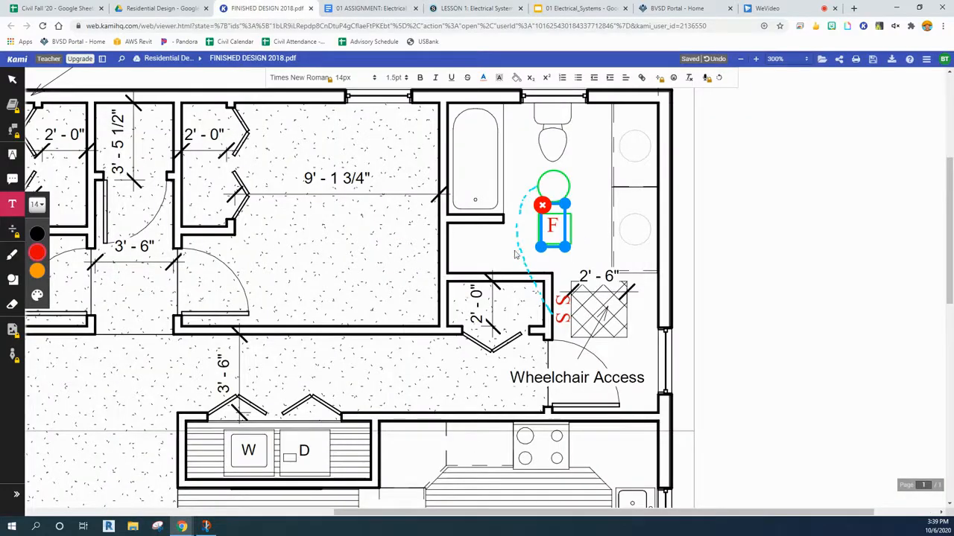
pyautogui.click(13, 255)
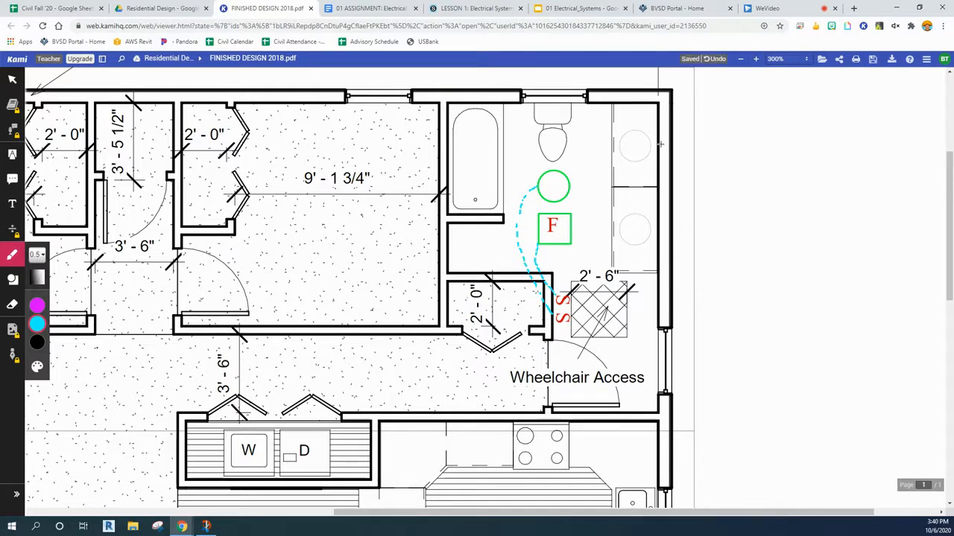
# Add a third red "S" switch label above the other two and rotate it sideways to match them
pyautogui.click(12, 204)
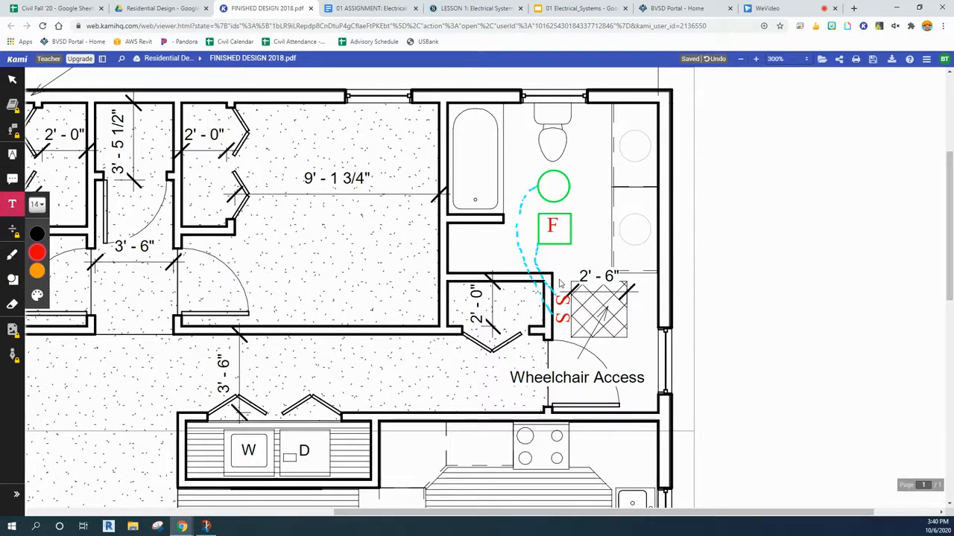
pyautogui.click(561, 285)
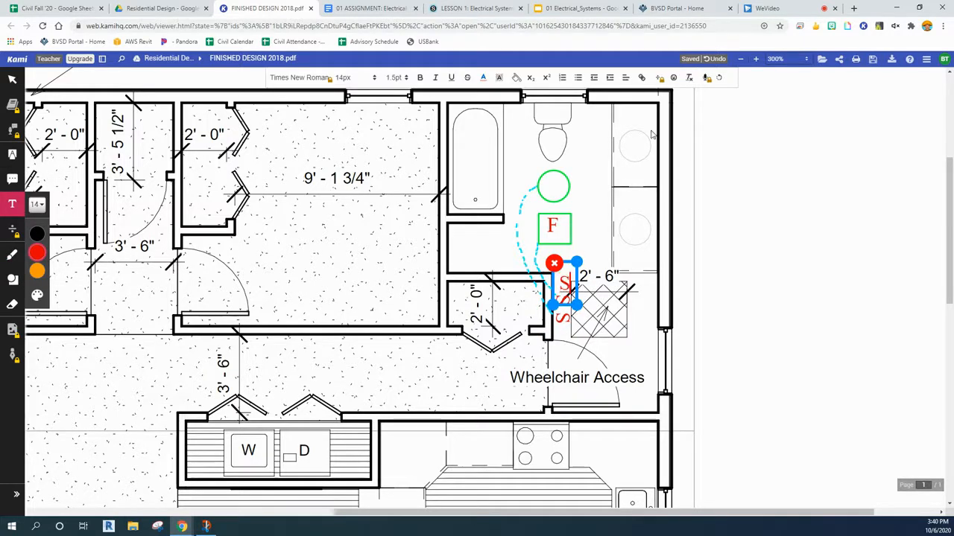
pyautogui.click(720, 78)
pyautogui.click(720, 78)
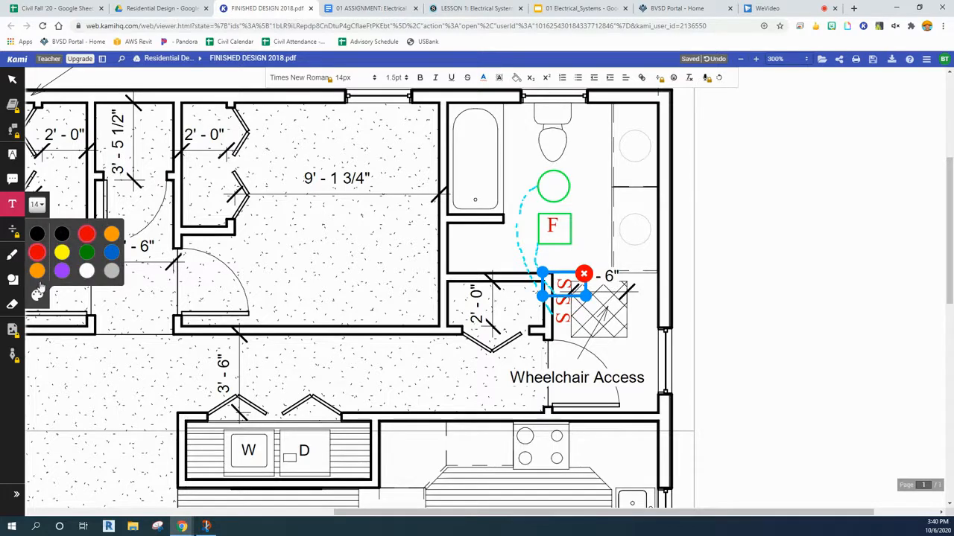
# Draw two tall, narrow green ellipses on the exterior wall behind the two bathroom sinks as vanity lights
pyautogui.click(12, 279)
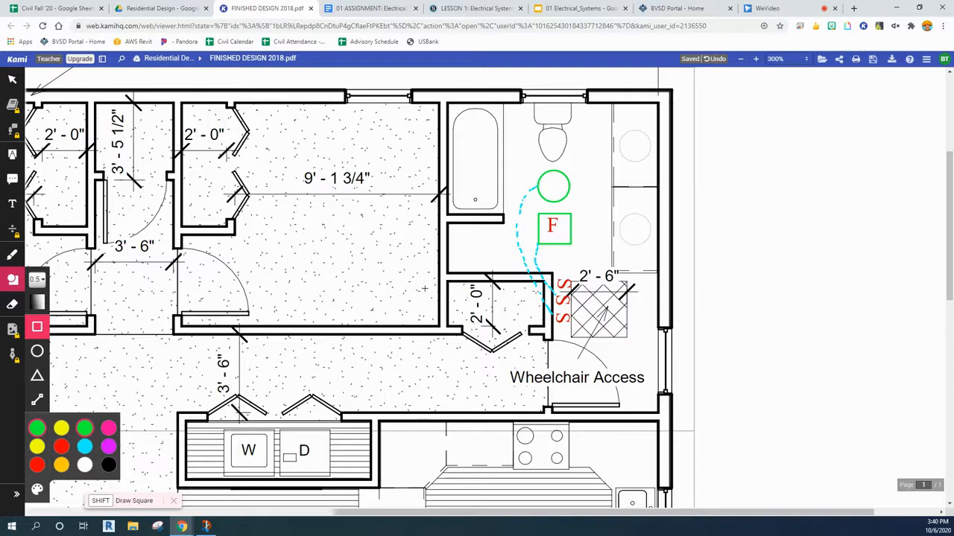
pyautogui.moveTo(654, 115); pyautogui.dragTo(663, 125)
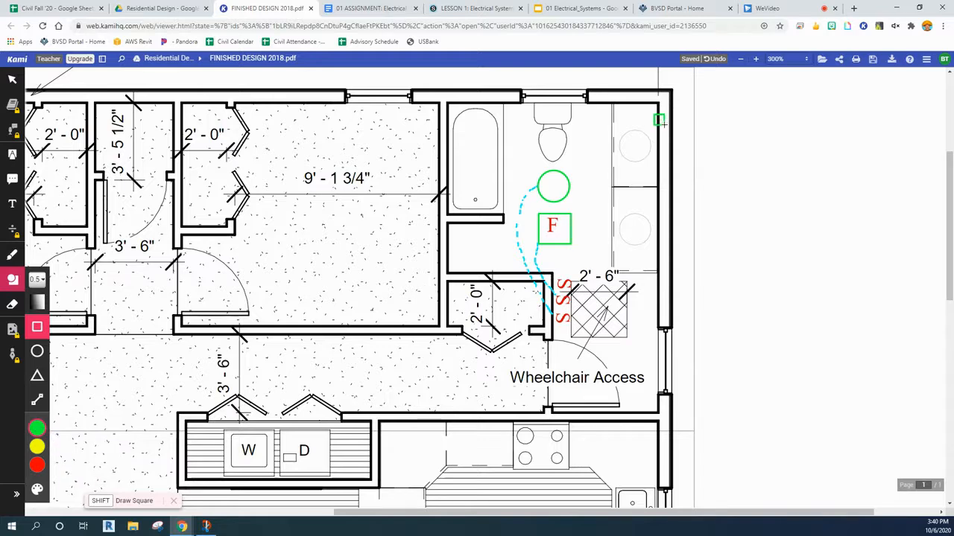
pyautogui.click(715, 59)
pyautogui.click(38, 350)
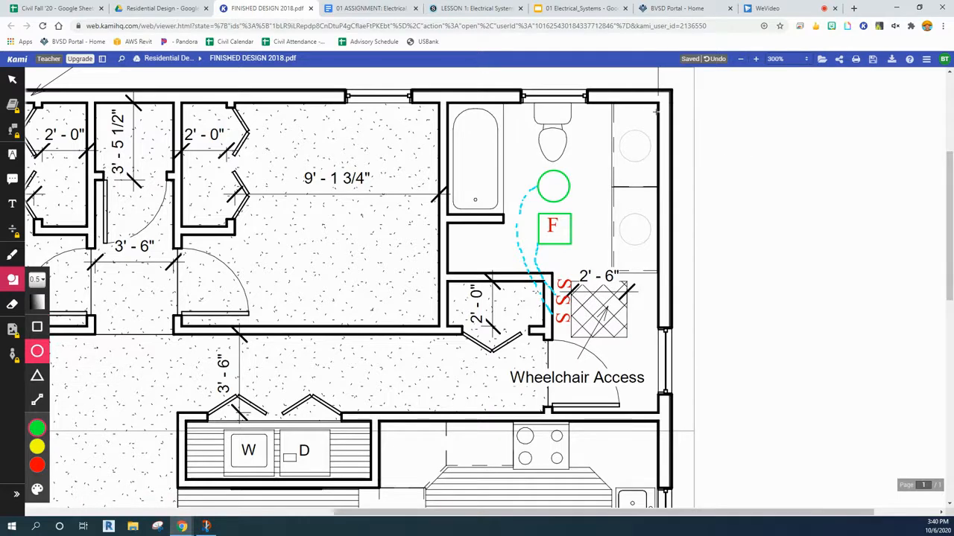
pyautogui.moveTo(654, 111); pyautogui.dragTo(662, 176)
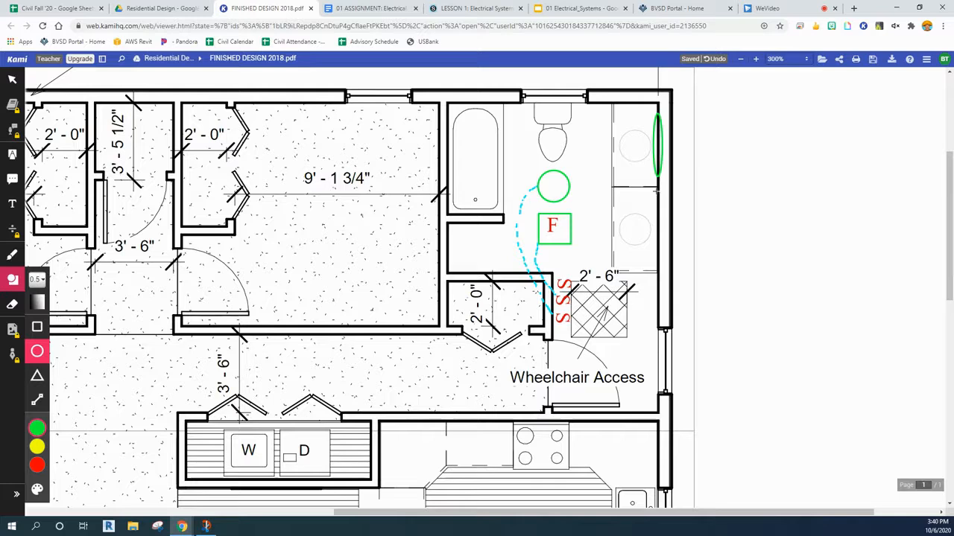
pyautogui.moveTo(657, 212); pyautogui.dragTo(663, 263)
# Draw dashed cyan freehand wiring from the third S switch to both vanity lights, and set the drawing colour to red
pyautogui.click(37, 402)
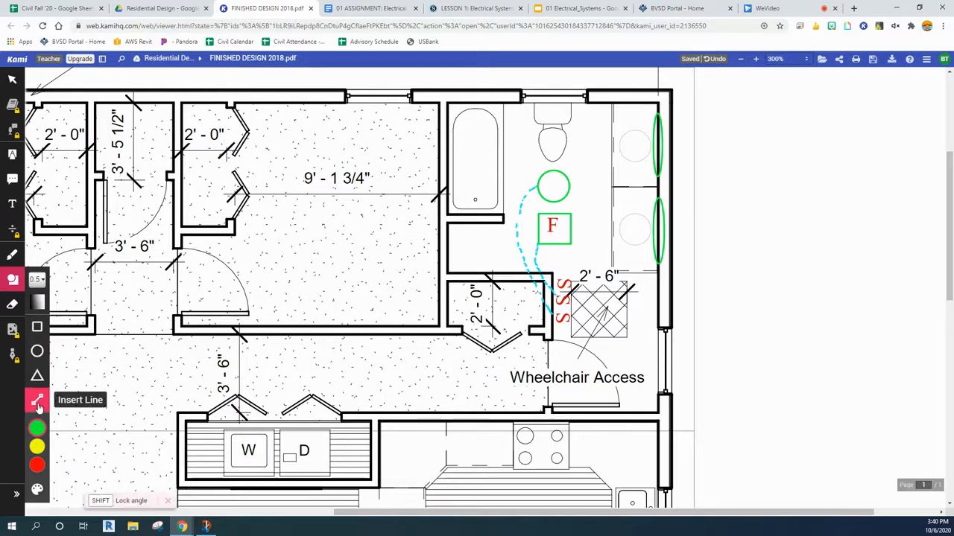
pyautogui.click(13, 256)
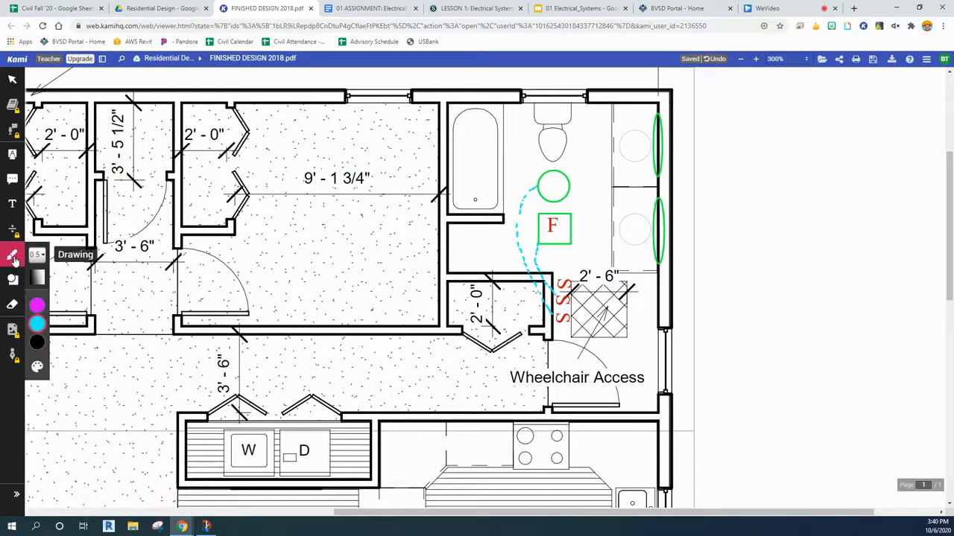
pyautogui.moveTo(39, 331)
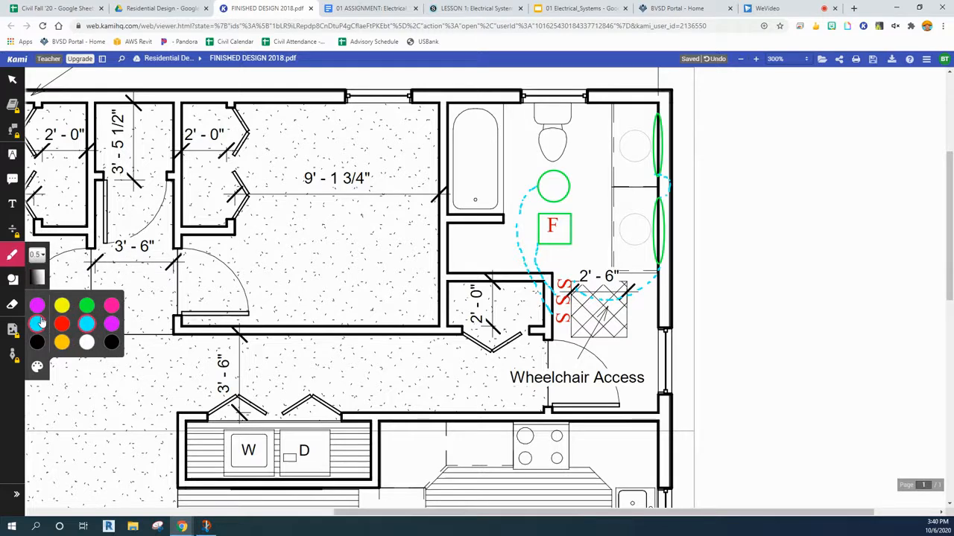
pyautogui.click(60, 326)
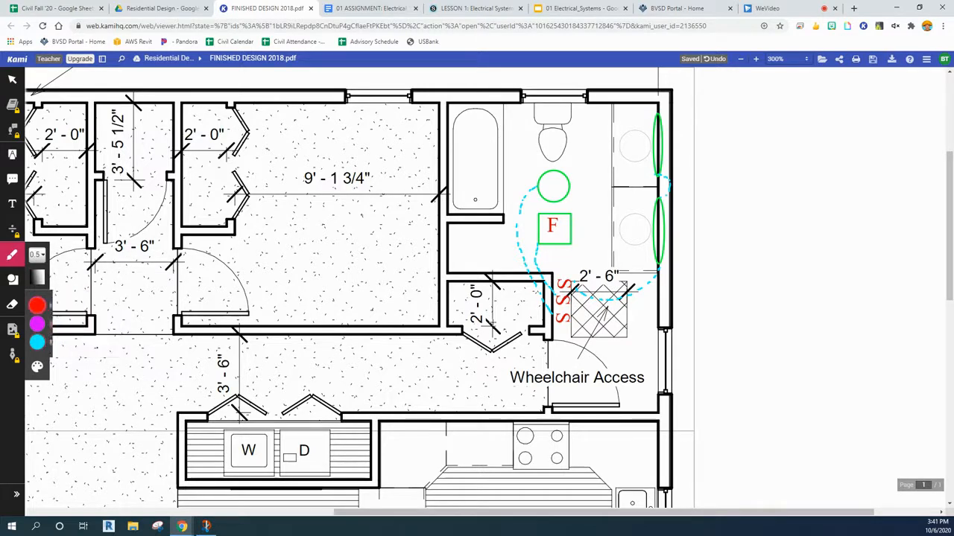
# Draw two small red outlet circles on the vanity counter, one at its upper end and one at its lower end
pyautogui.click(15, 286)
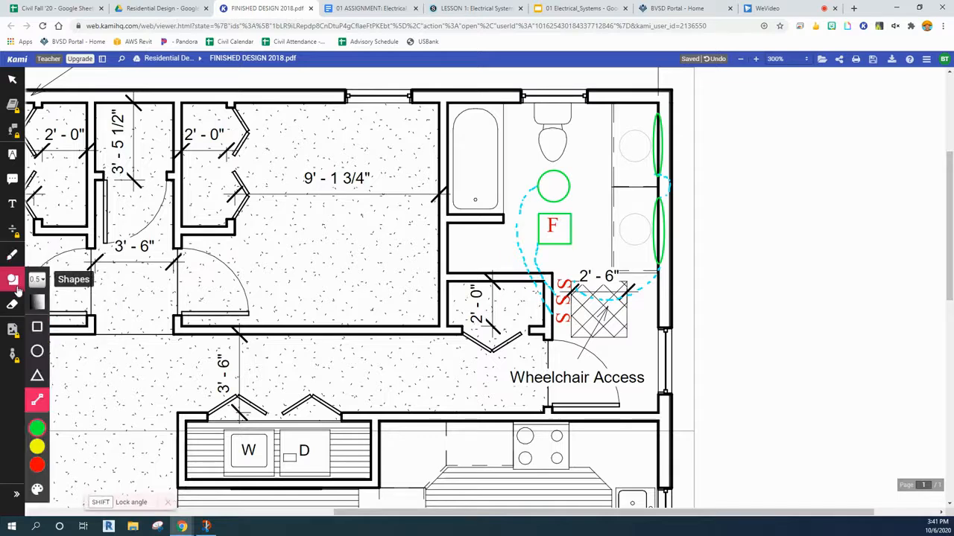
pyautogui.click(37, 351)
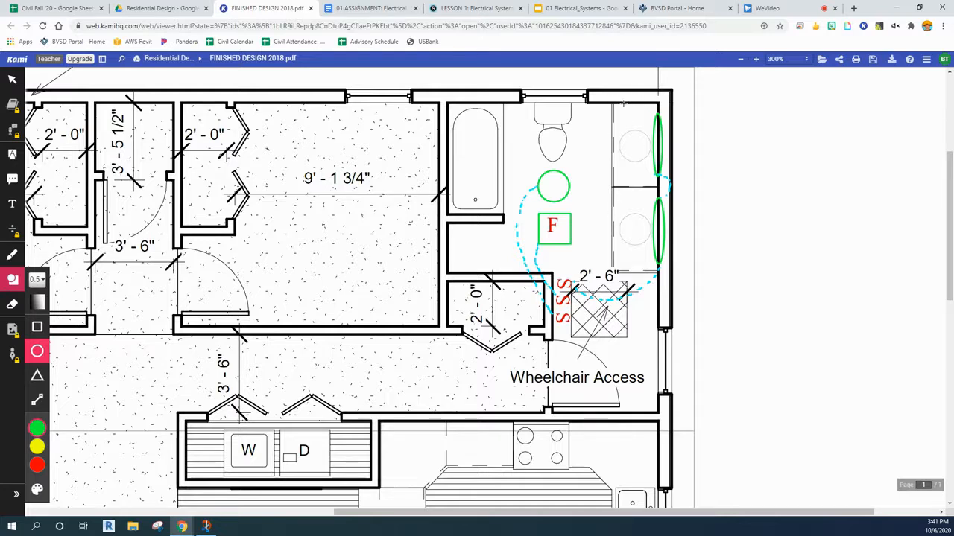
pyautogui.moveTo(624, 110); pyautogui.dragTo(634, 118)
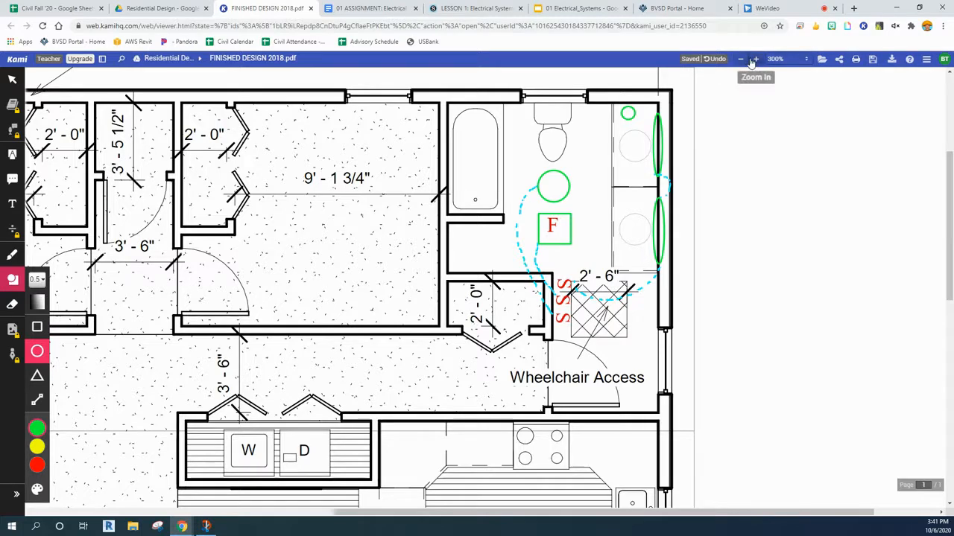
pyautogui.click(718, 59)
pyautogui.click(37, 465)
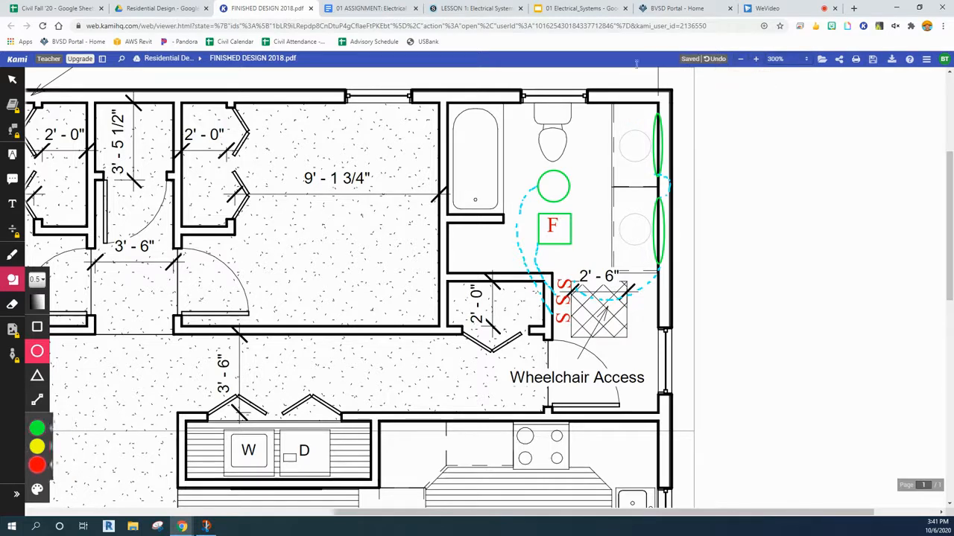
pyautogui.moveTo(620, 109); pyautogui.dragTo(637, 121)
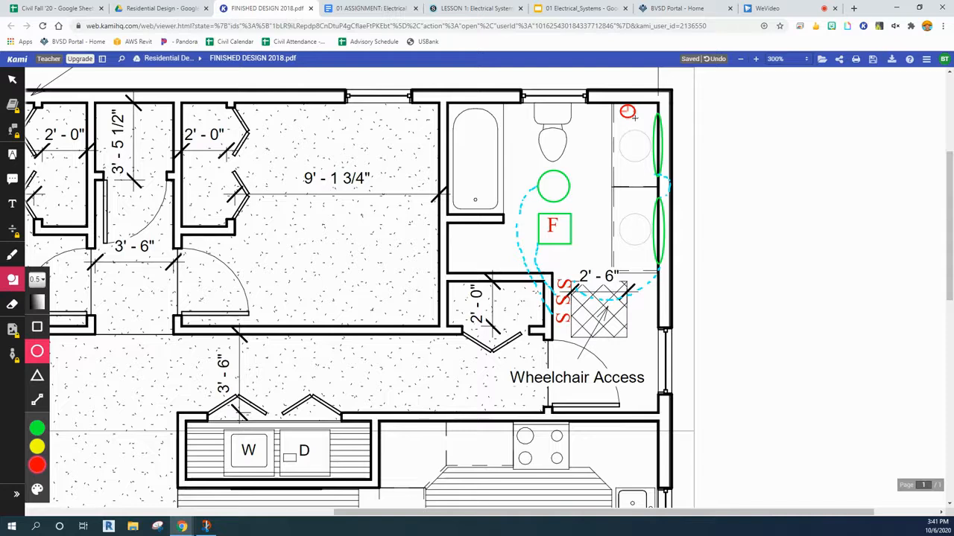
pyautogui.moveTo(642, 254); pyautogui.dragTo(657, 270)
pyautogui.click(12, 79)
pyautogui.click(630, 111)
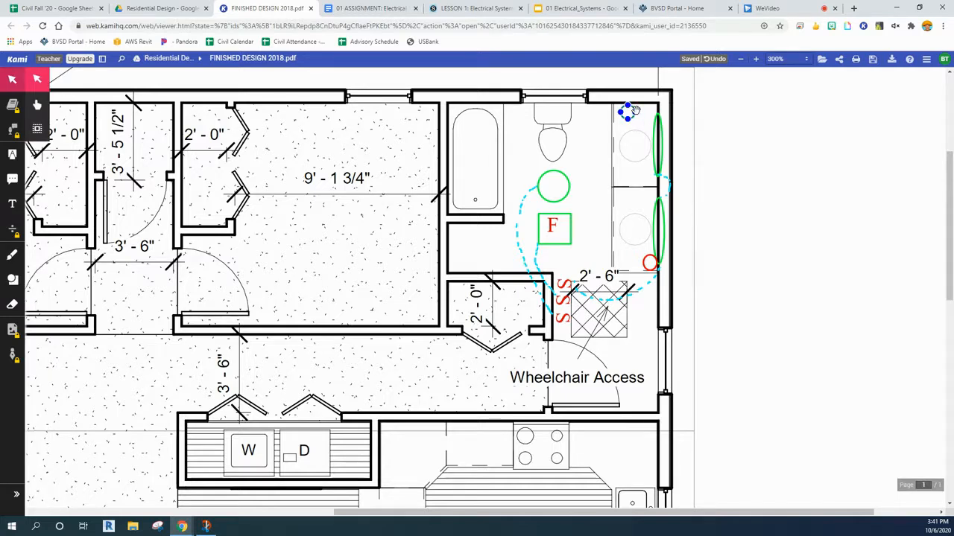
pyautogui.moveTo(632, 111); pyautogui.dragTo(654, 137)
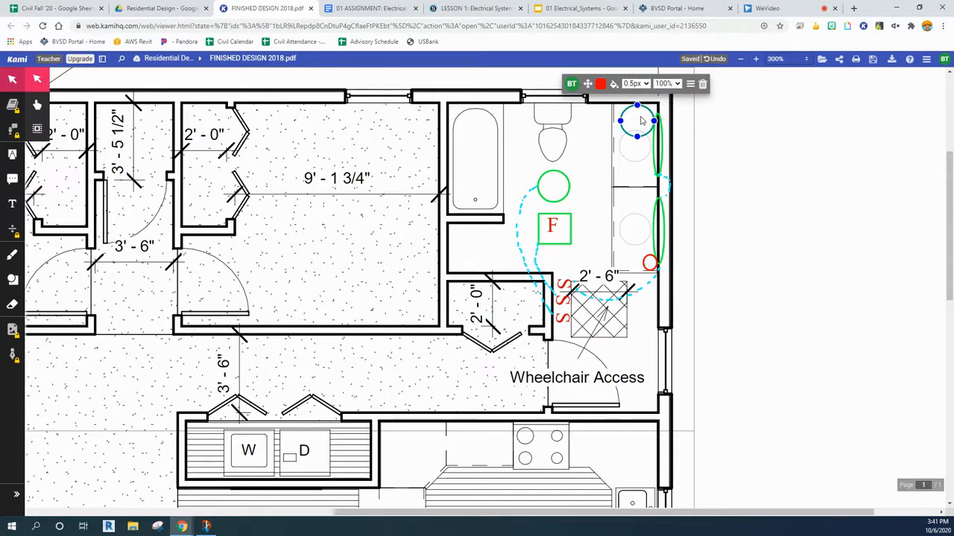
pyautogui.click(717, 59)
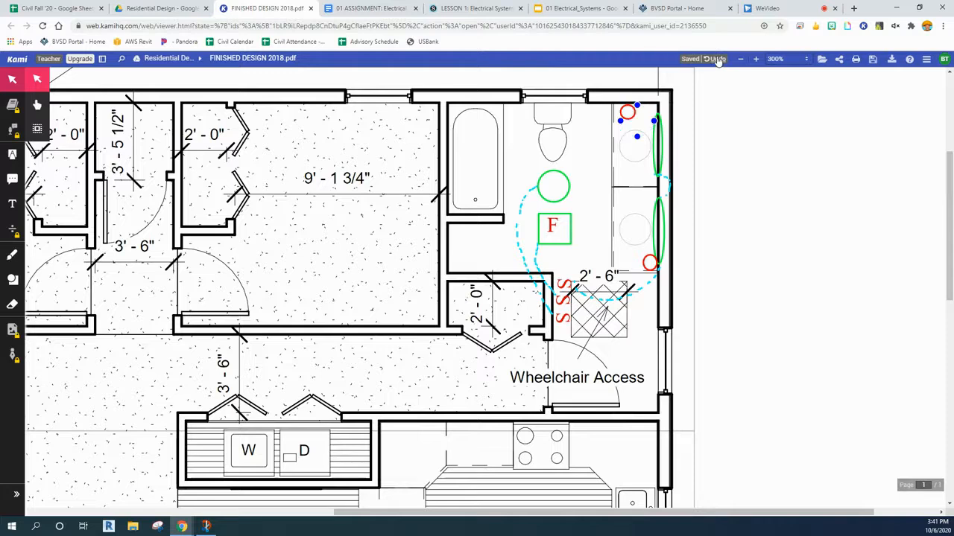
pyautogui.click(633, 123)
pyautogui.click(625, 118)
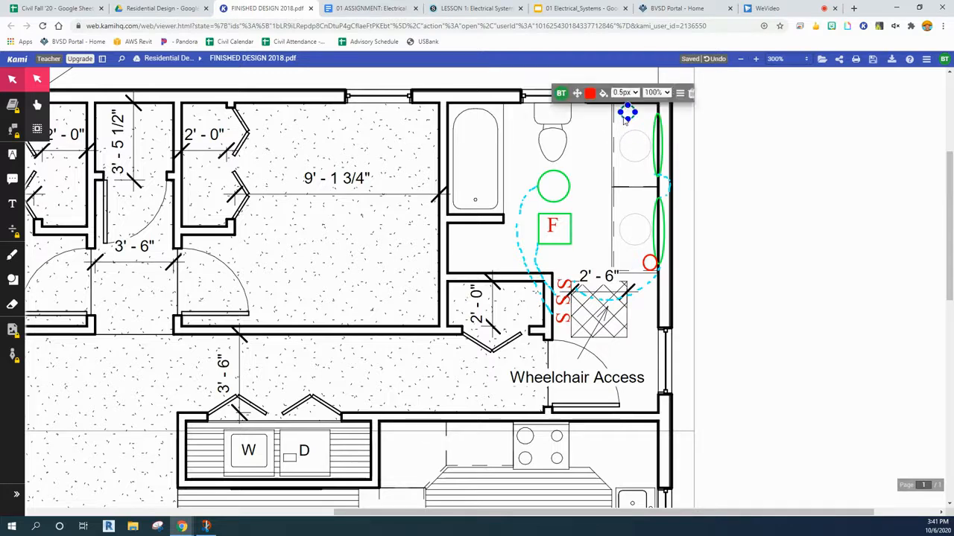
pyautogui.click(693, 94)
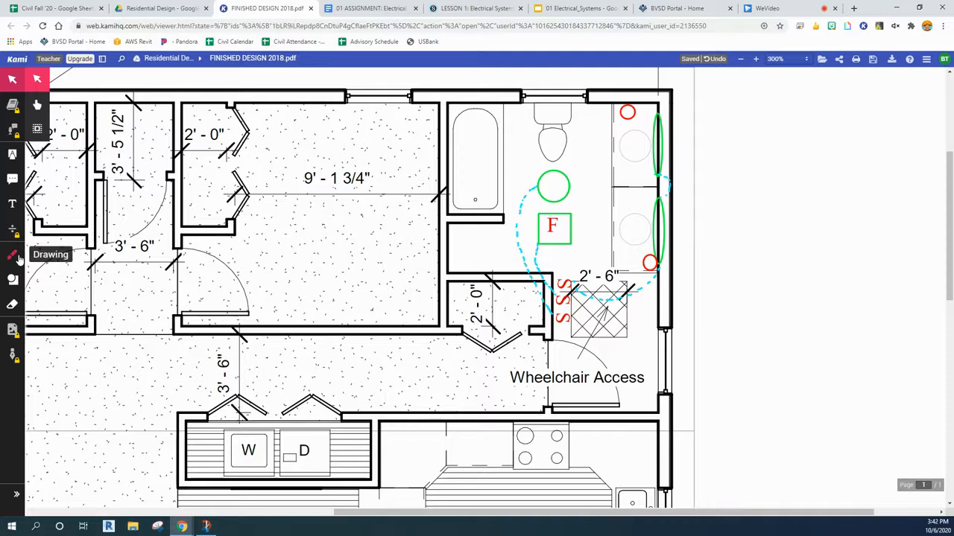
# Draw short red lines connecting each outlet circle to its adjacent wall to complete the two duplex outlet symbols
pyautogui.click(13, 279)
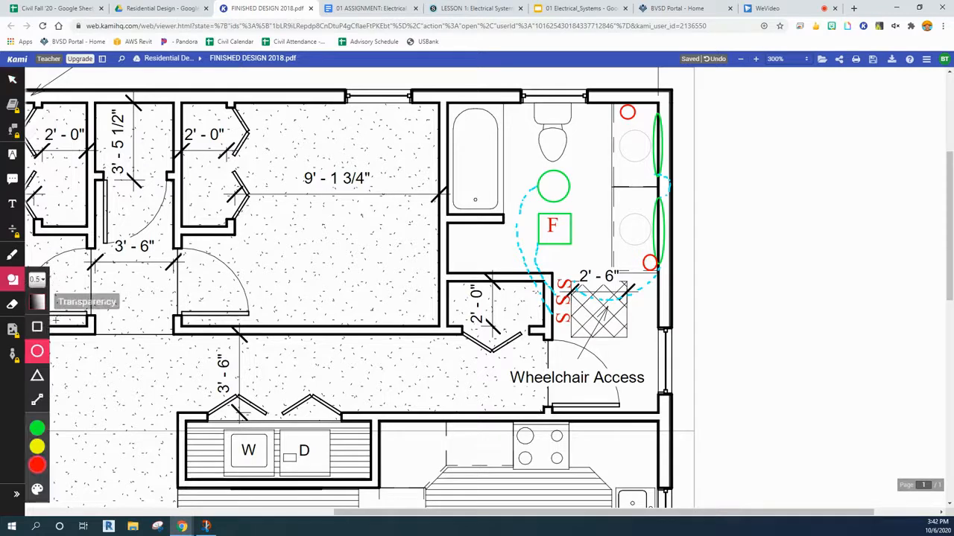
pyautogui.click(41, 402)
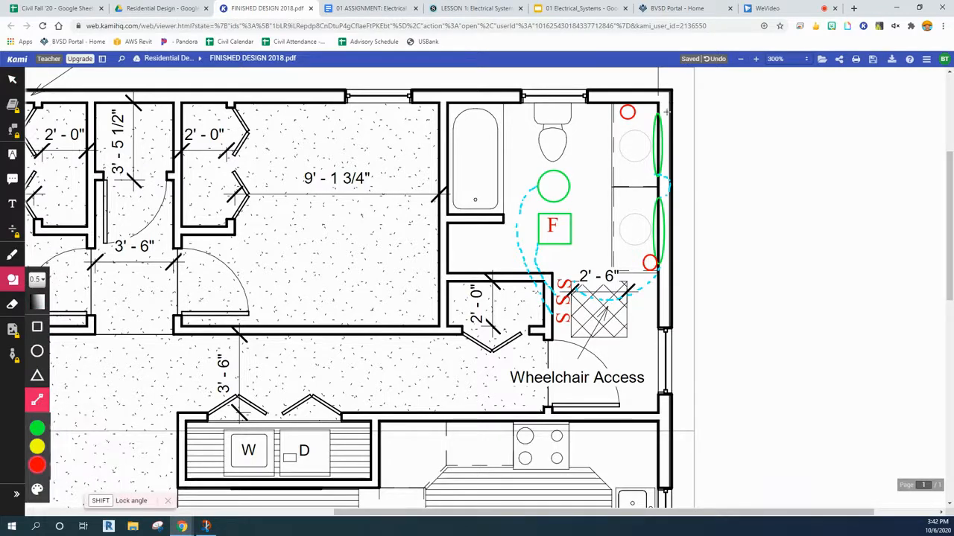
pyautogui.moveTo(624, 101); pyautogui.dragTo(628, 109)
pyautogui.moveTo(648, 254); pyautogui.dragTo(650, 264)
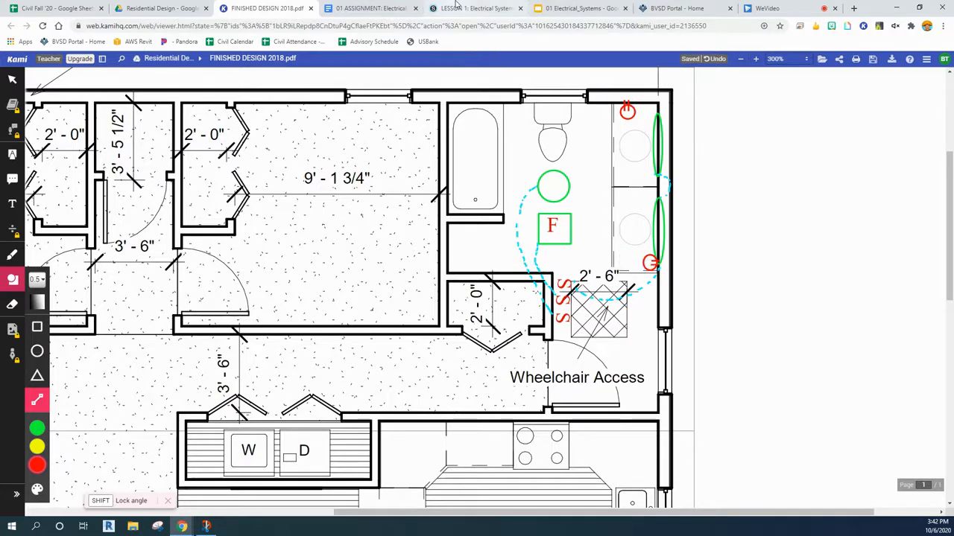
# Check the outlet symbols in the lesson's electrical legend and label the lower vanity outlet with a red "GFCI"
pyautogui.click(456, 7)
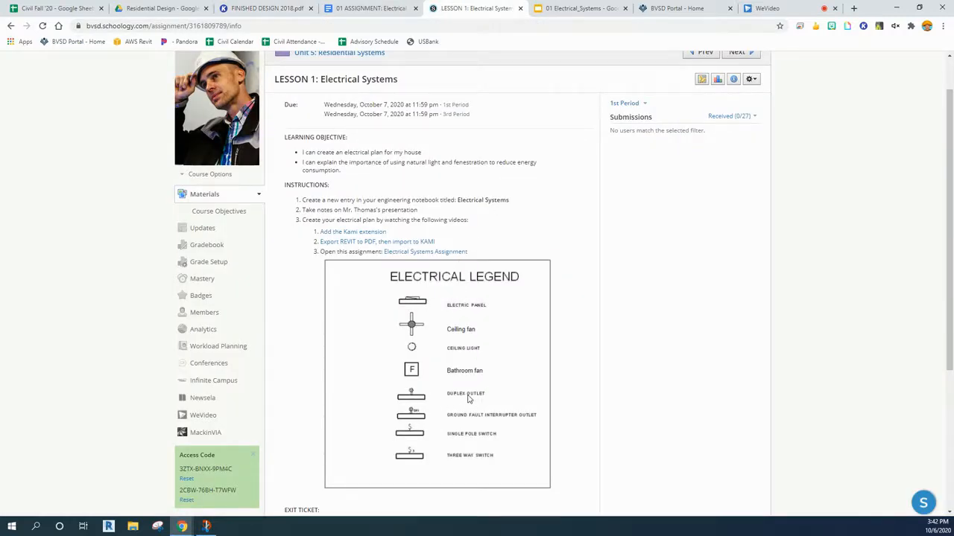
pyautogui.click(263, 6)
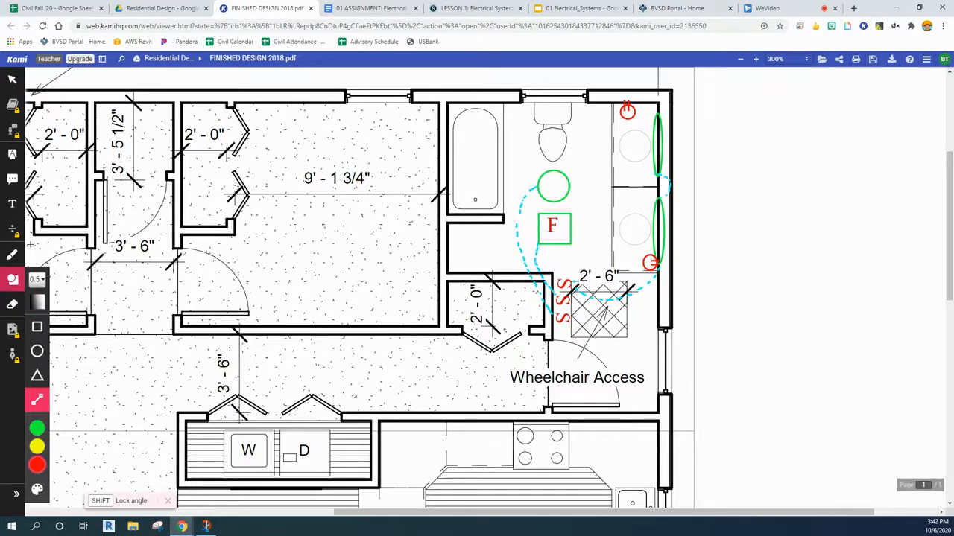
pyautogui.click(12, 203)
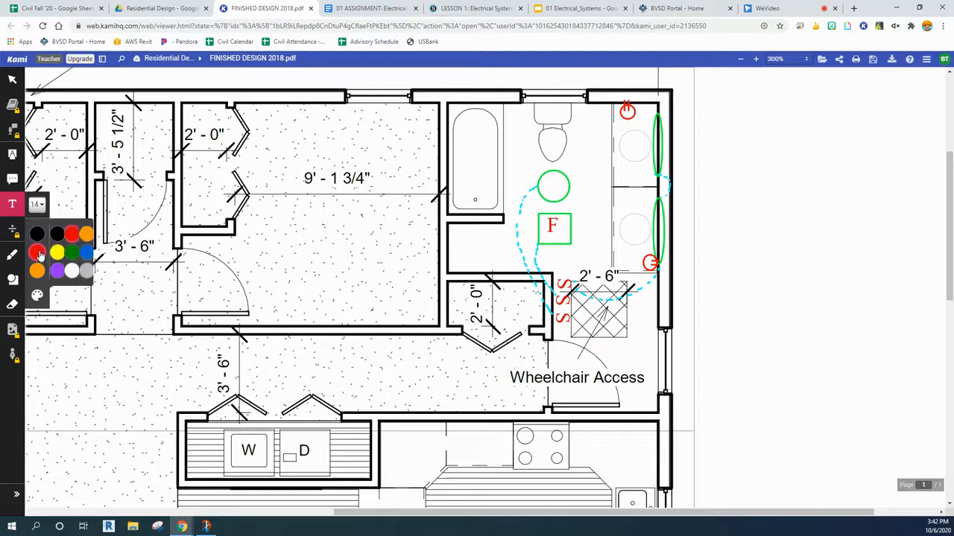
pyautogui.click(648, 280)
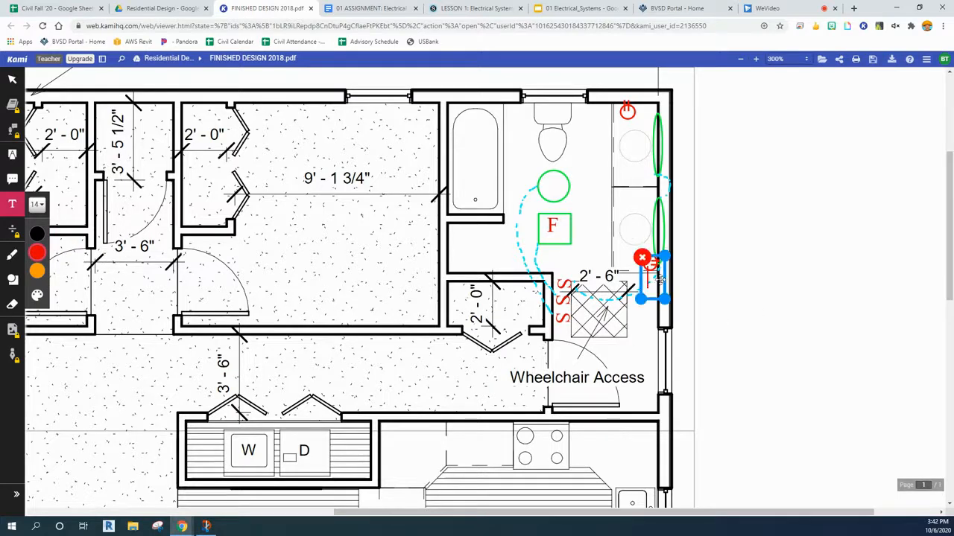
pyautogui.write('GFCI')
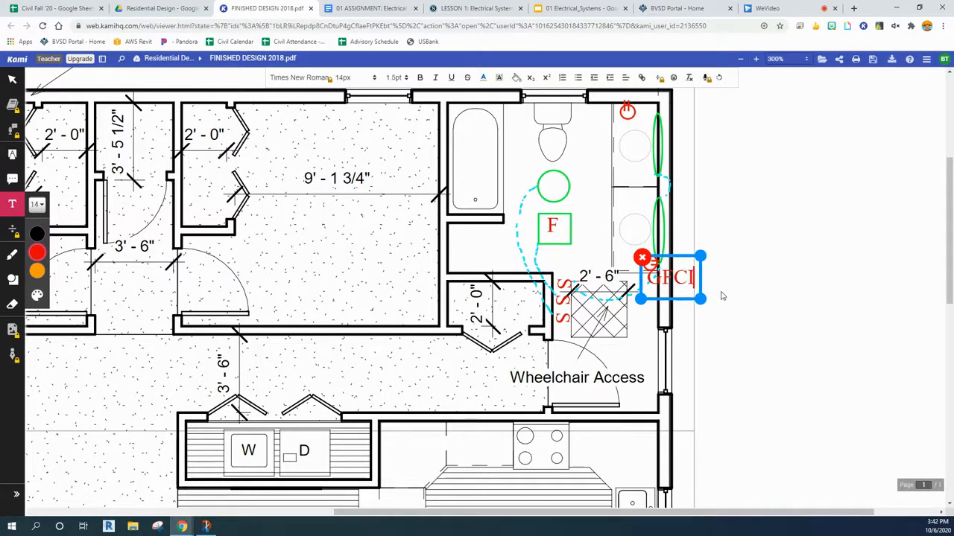
pyautogui.click(727, 292)
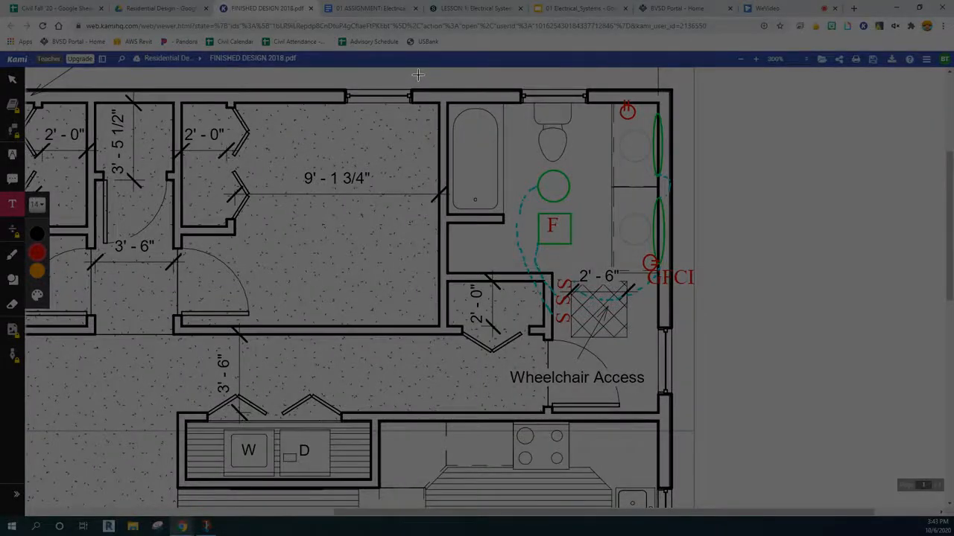
# Capture the annotated bathroom as a screenshot and replace the sample floor-plan image in the Electrical Systems assignment document with it
pyautogui.moveTo(418, 76); pyautogui.dragTo(715, 367)
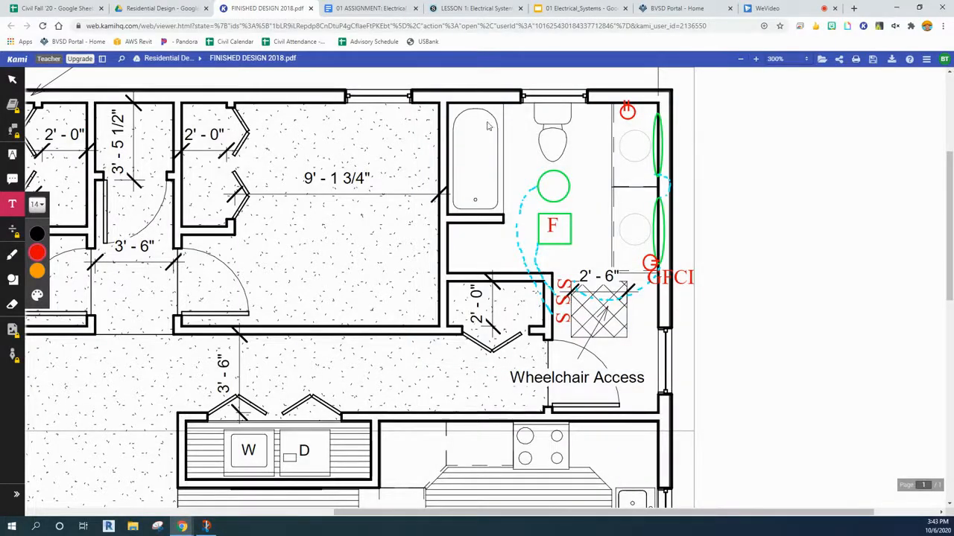
pyautogui.click(366, 8)
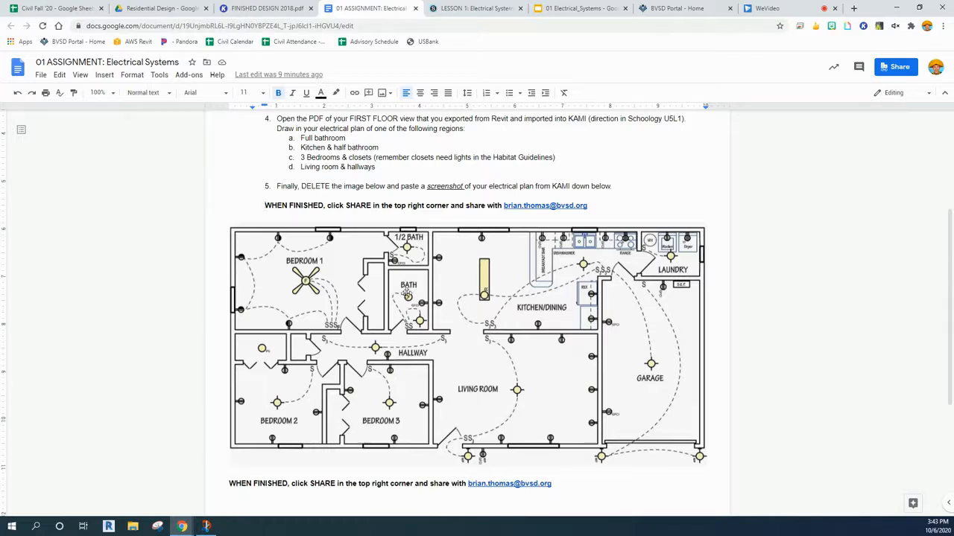
pyautogui.click(407, 297)
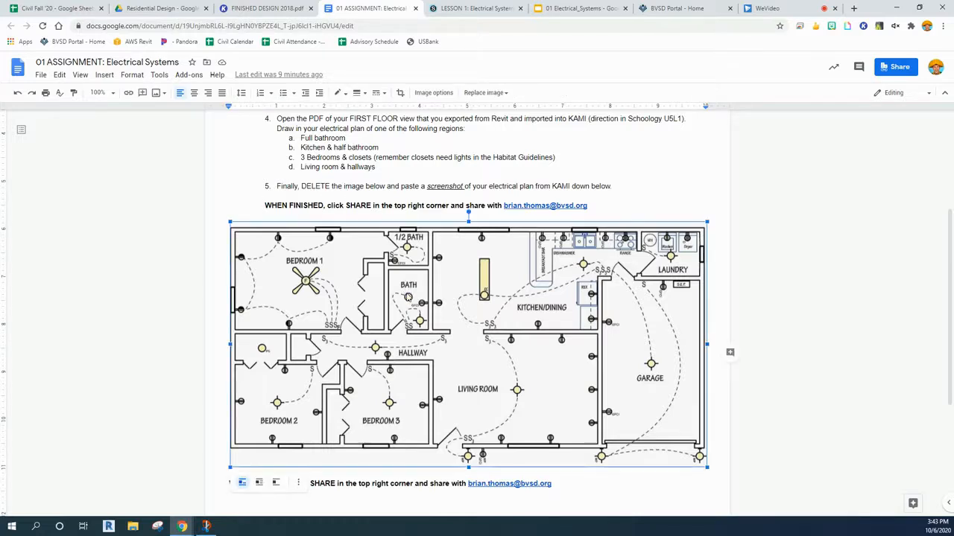
pyautogui.press('Delete')
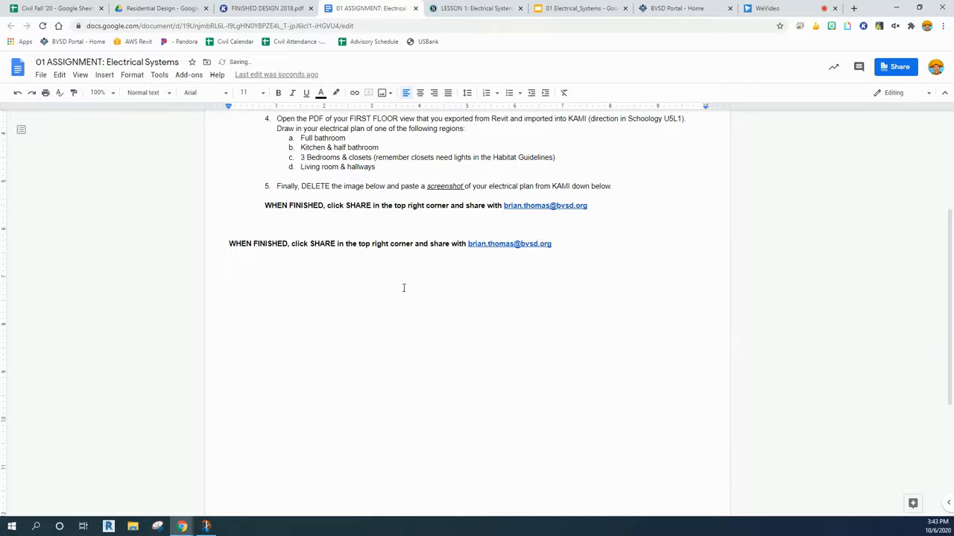
pyautogui.hotkey('ctrl', 'v')
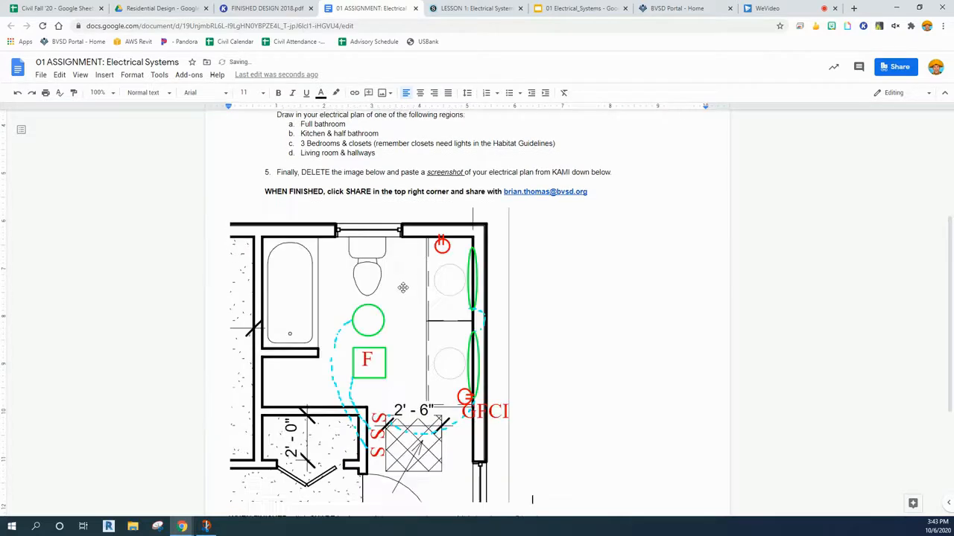
# Centre the pasted bathroom plan screenshot horizontally on the page
pyautogui.click(379, 310)
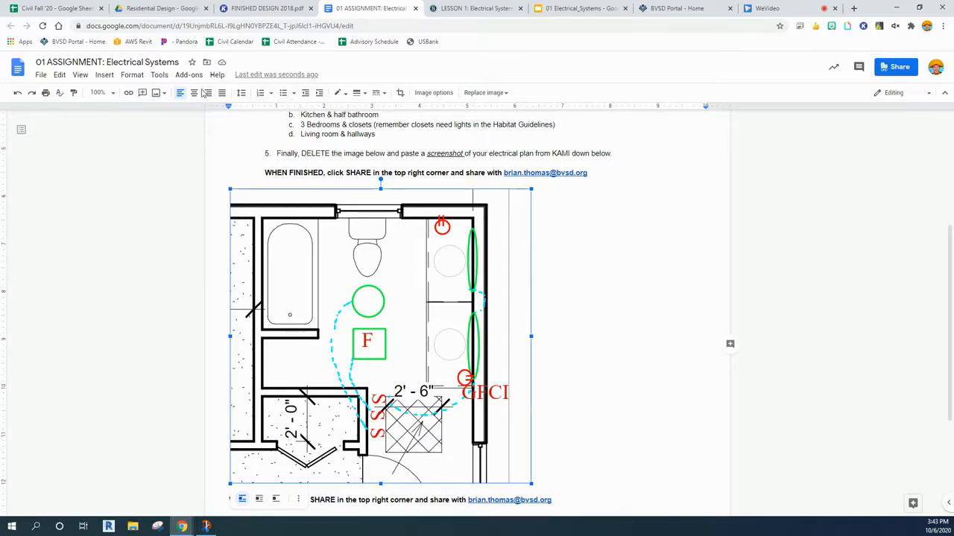
pyautogui.click(194, 93)
pyautogui.click(653, 304)
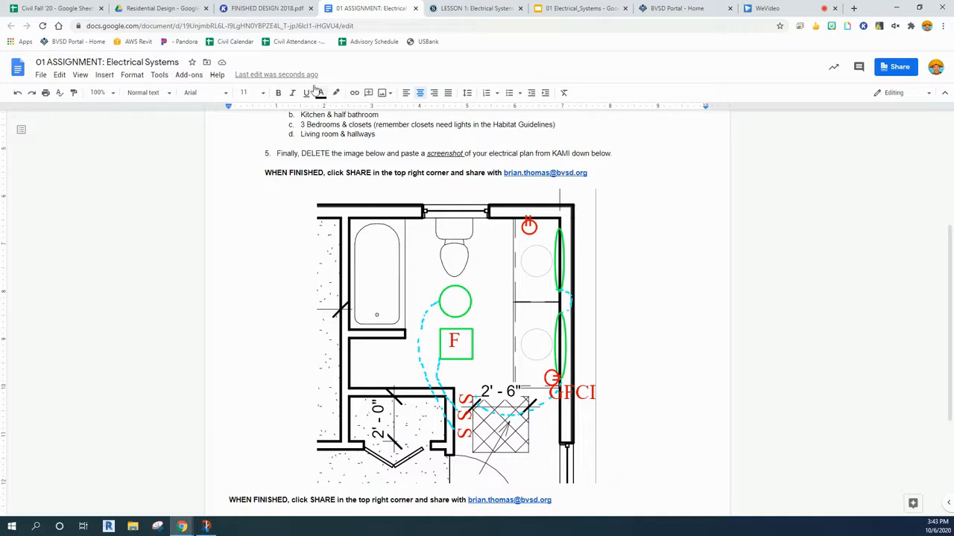
# Switch to the floor-plan PDF in Kami and add a subscript 3 to the lowest S switch label
pyautogui.click(266, 8)
pyautogui.click(581, 309)
pyautogui.moveTo(566, 301); pyautogui.dragTo(566, 320)
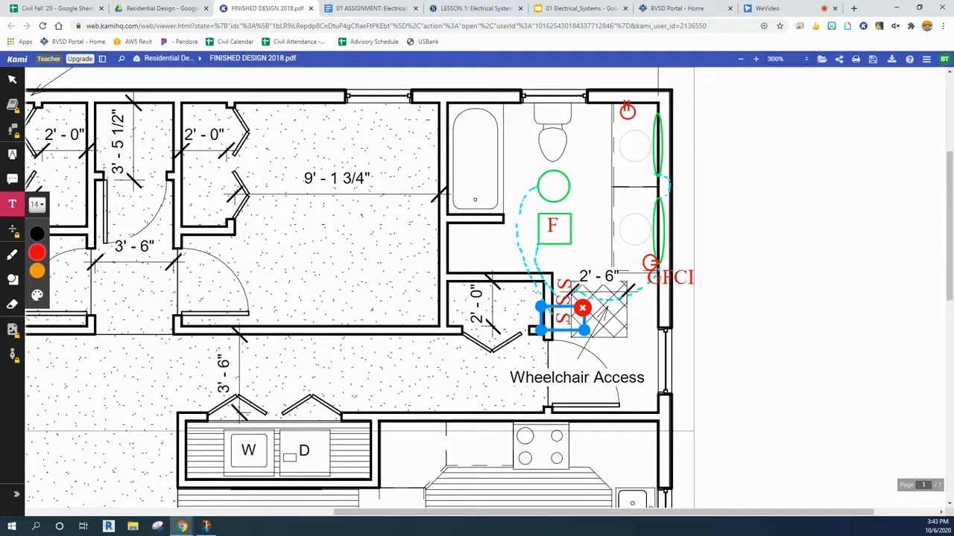
pyautogui.click(565, 325)
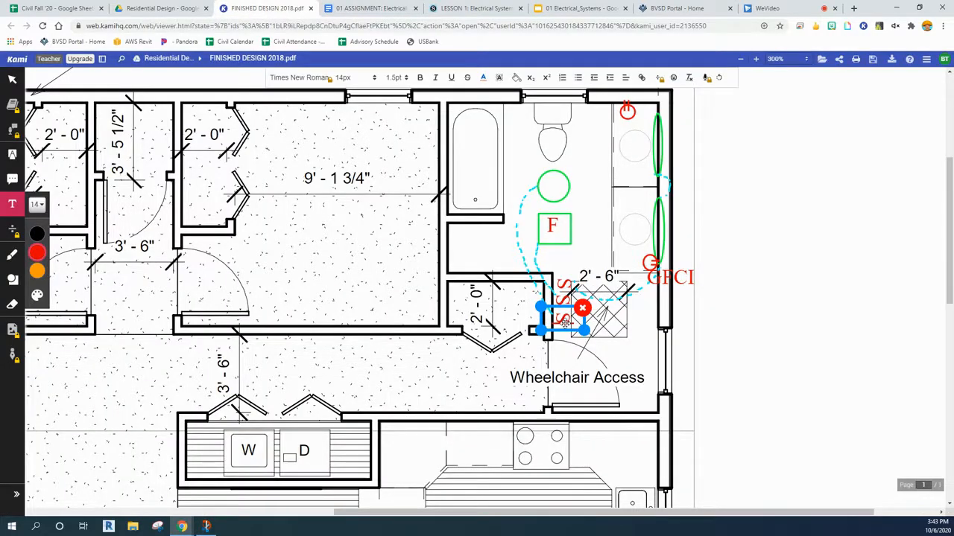
pyautogui.write('3')
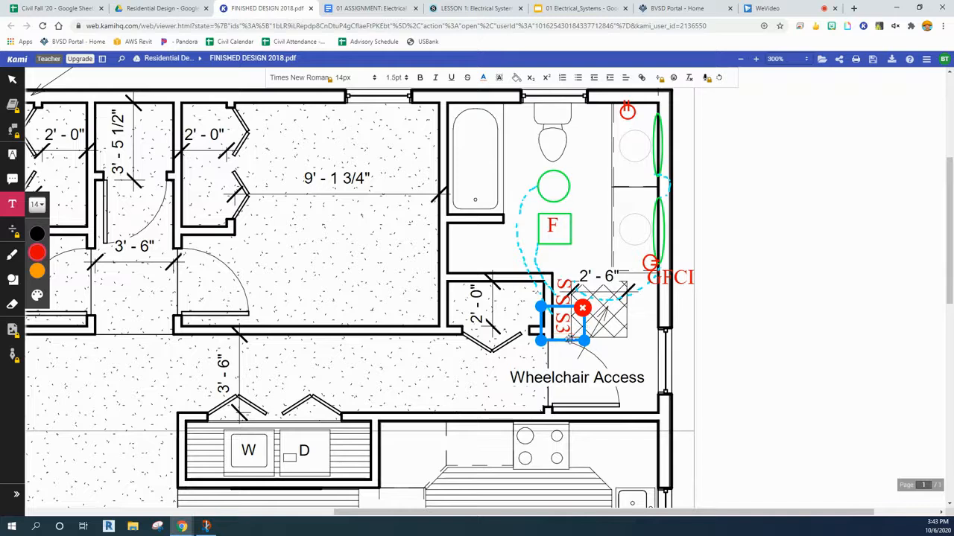
pyautogui.press('BackSpace')
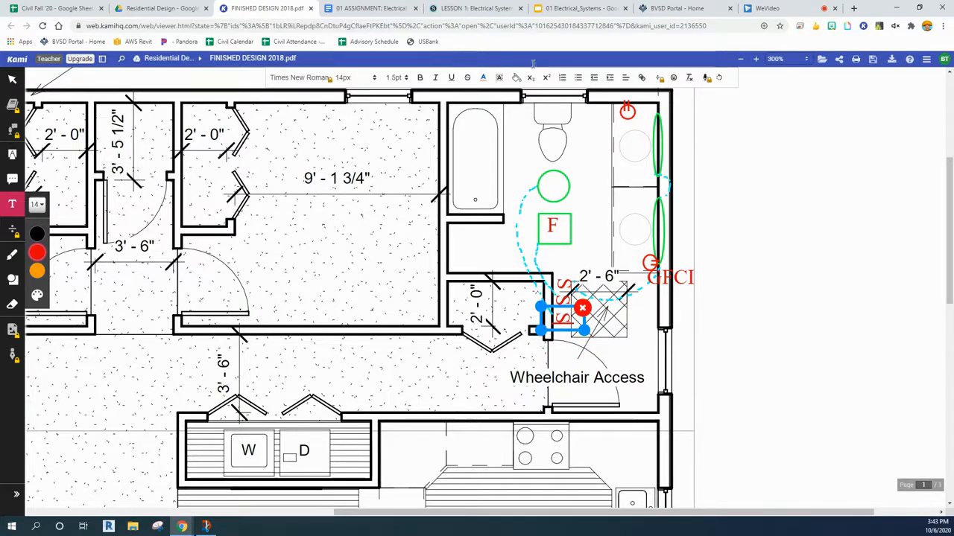
pyautogui.write('3')
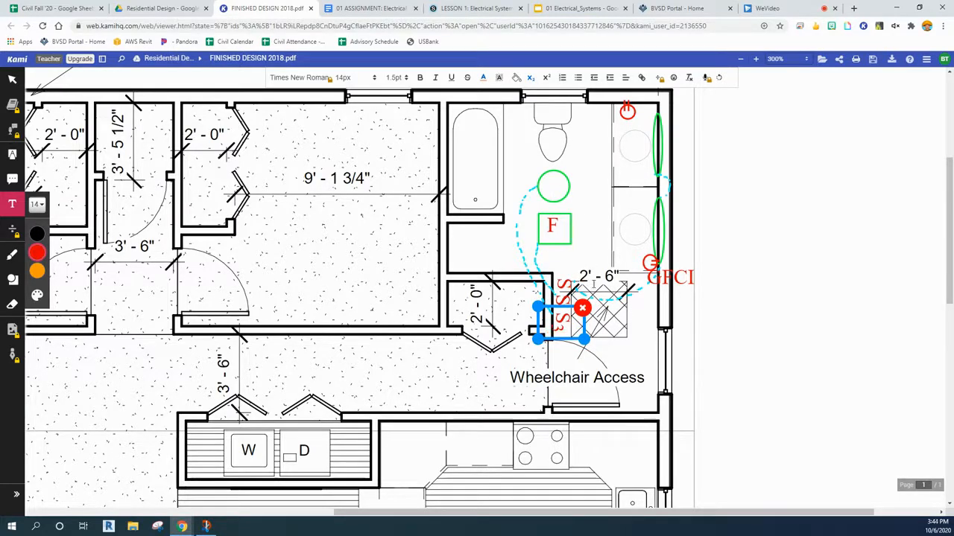
# Sketch dashed cyan wiring from the round ceiling light up past the toilet, and remove it along with the subscript 3
pyautogui.click(12, 255)
pyautogui.click(38, 306)
pyautogui.click(37, 342)
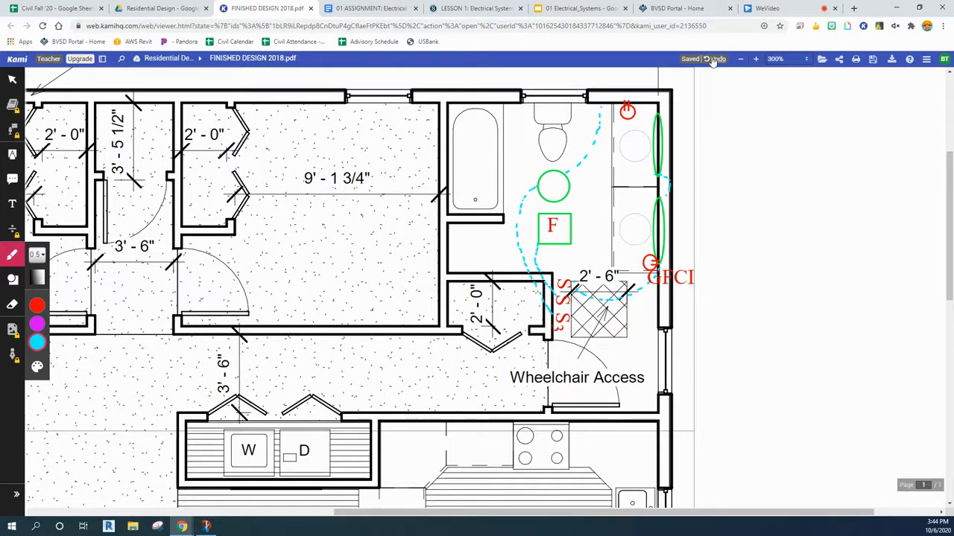
pyautogui.click(713, 59)
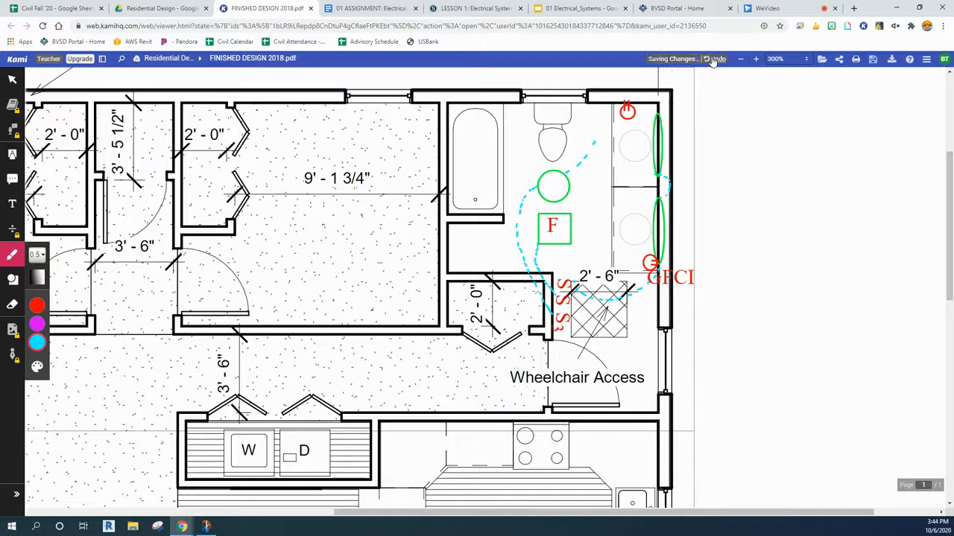
pyautogui.click(12, 78)
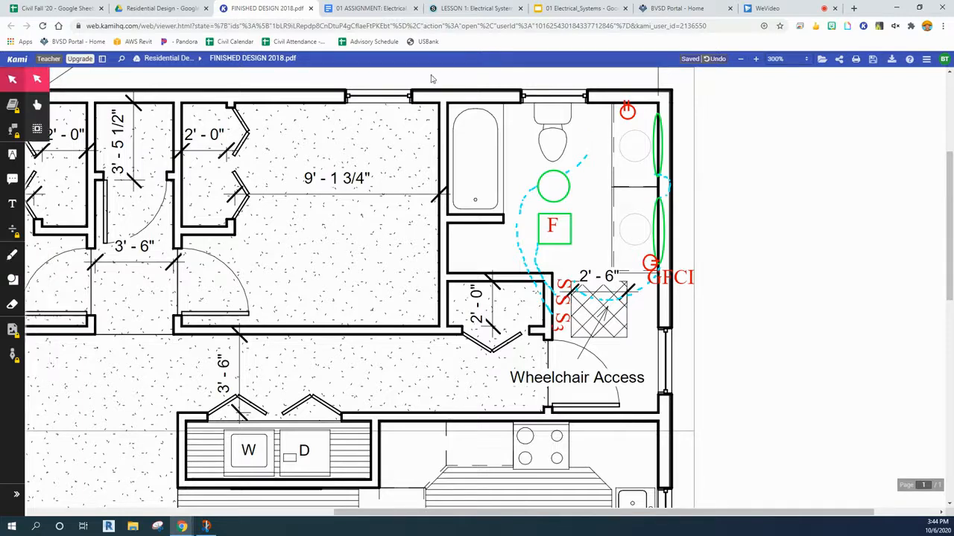
pyautogui.click(586, 160)
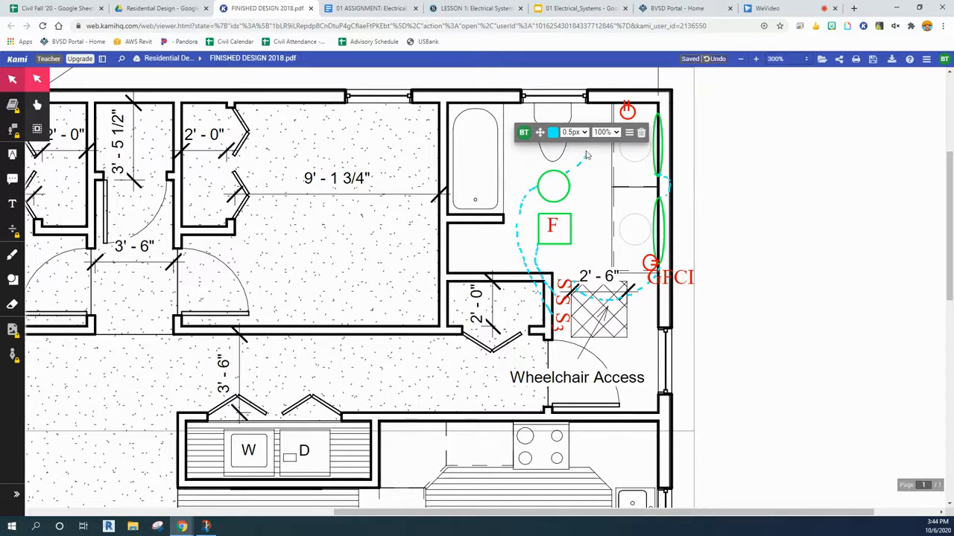
pyautogui.click(603, 162)
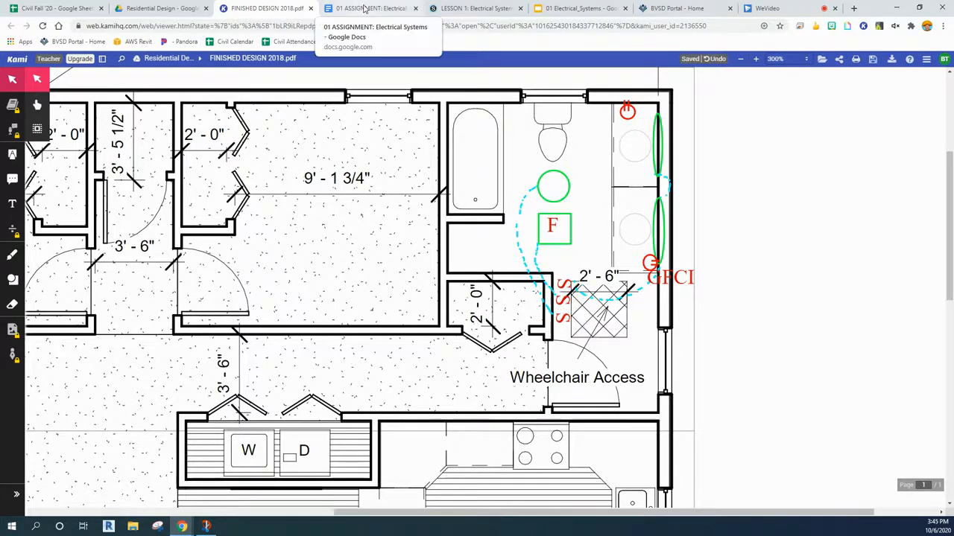
# Return to the assignment document and review its questions, instructions and the pasted bathroom plan
pyautogui.click(364, 8)
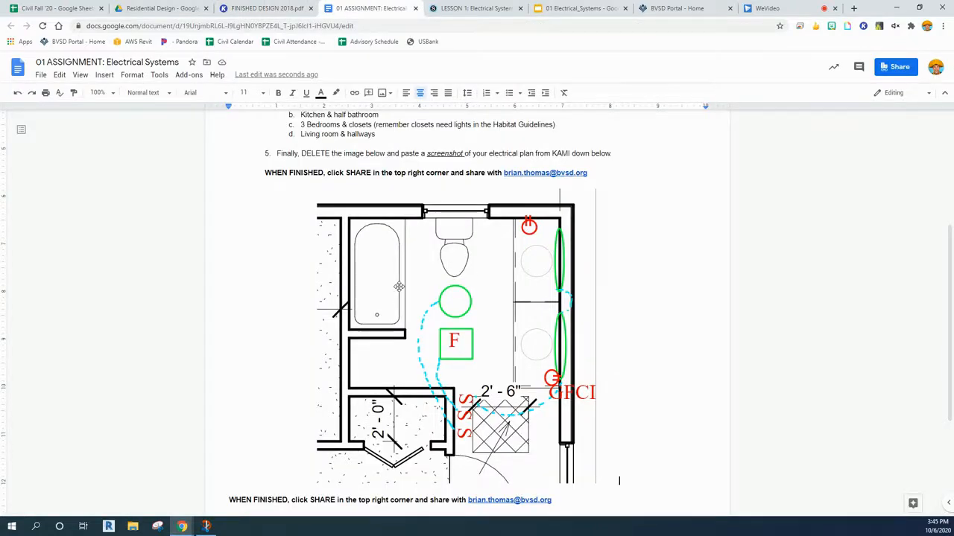
pyautogui.scroll(3, 398, 287)
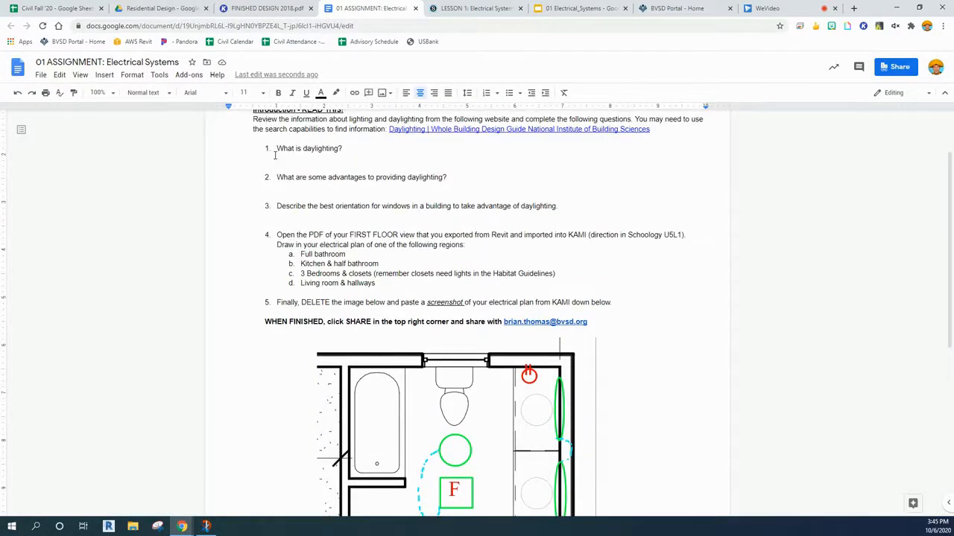
pyautogui.scroll(-3, 436, 398)
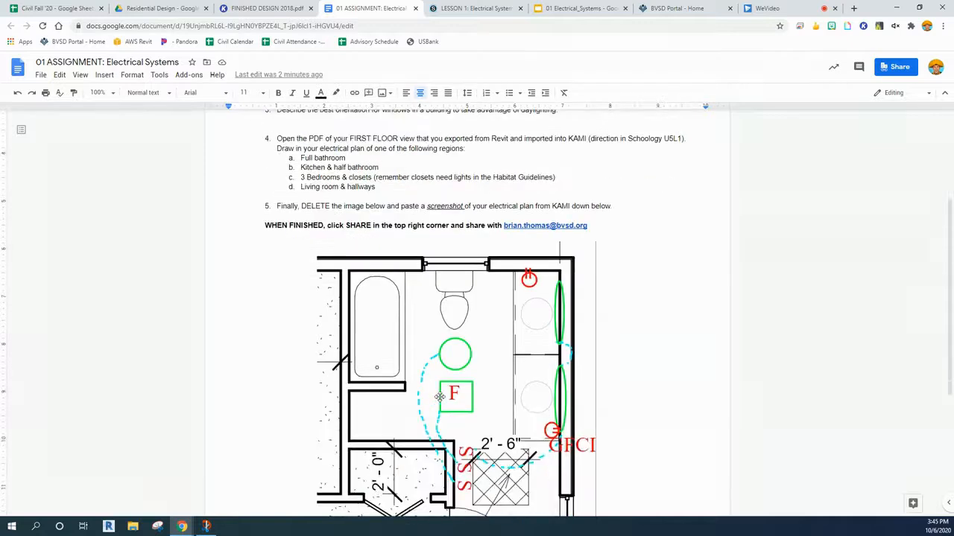
pyautogui.scroll(1, 348, 395)
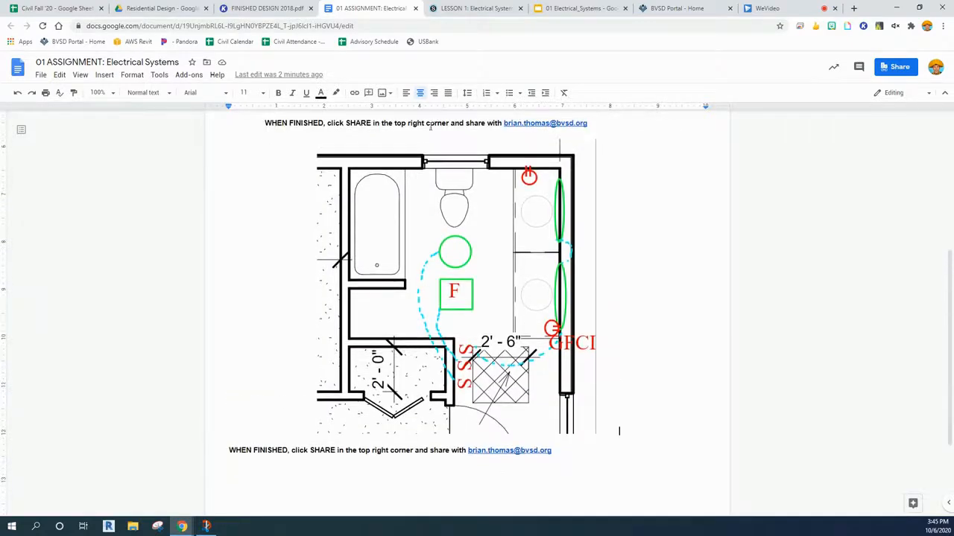